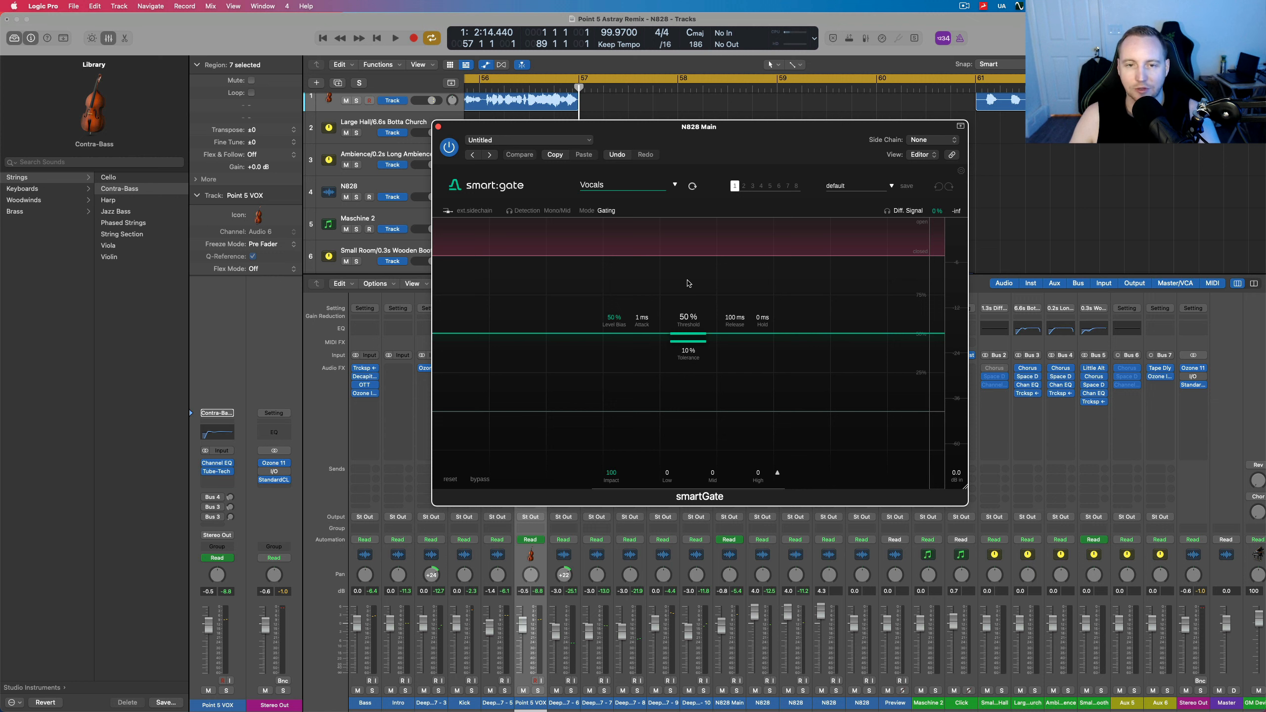
Step: Switch the smart:gate mode to Ducking and back to Gating, and play the song through the gate
{"action": "left_click", "coordinate": [608, 212]}
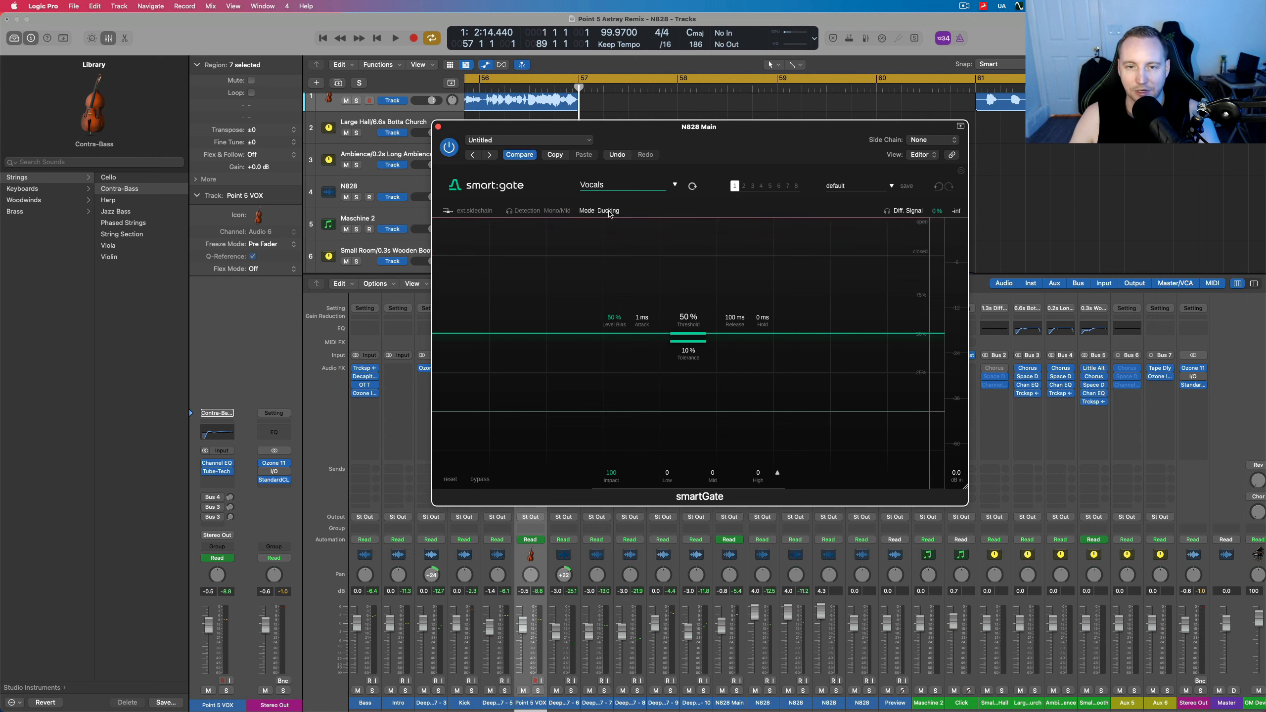
{"action": "left_click", "coordinate": [609, 211]}
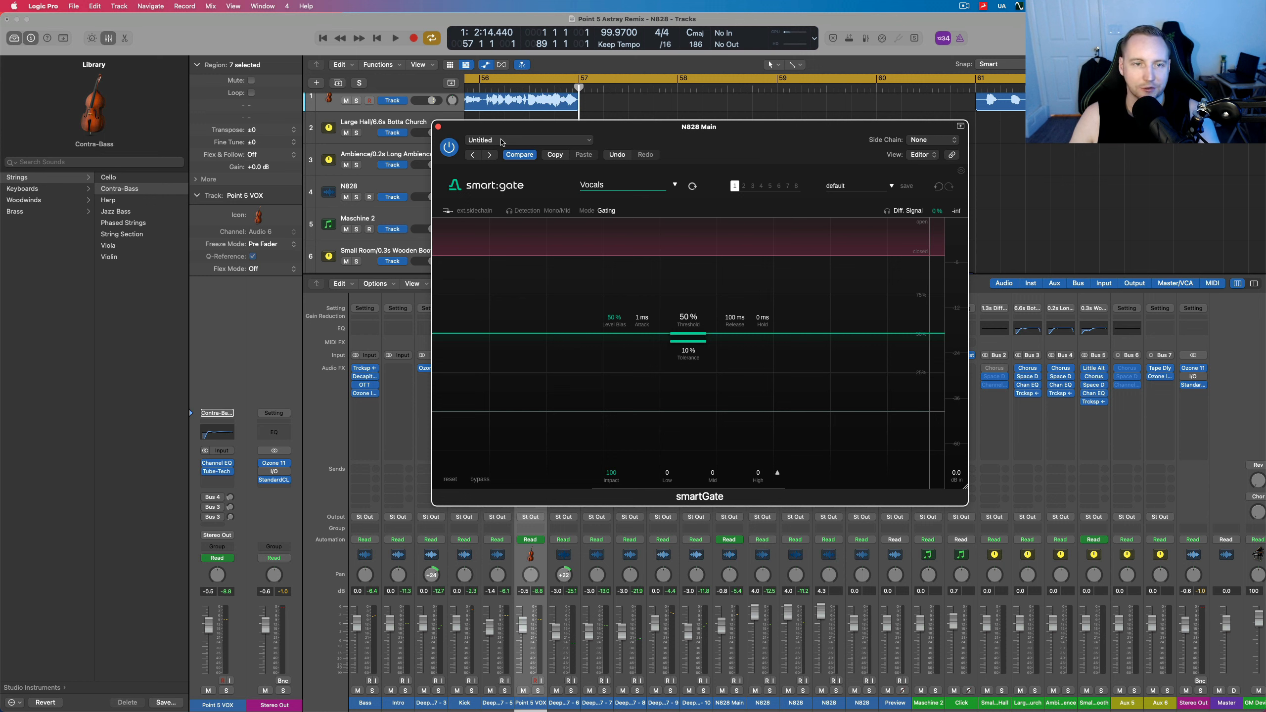
{"action": "key", "text": "space"}
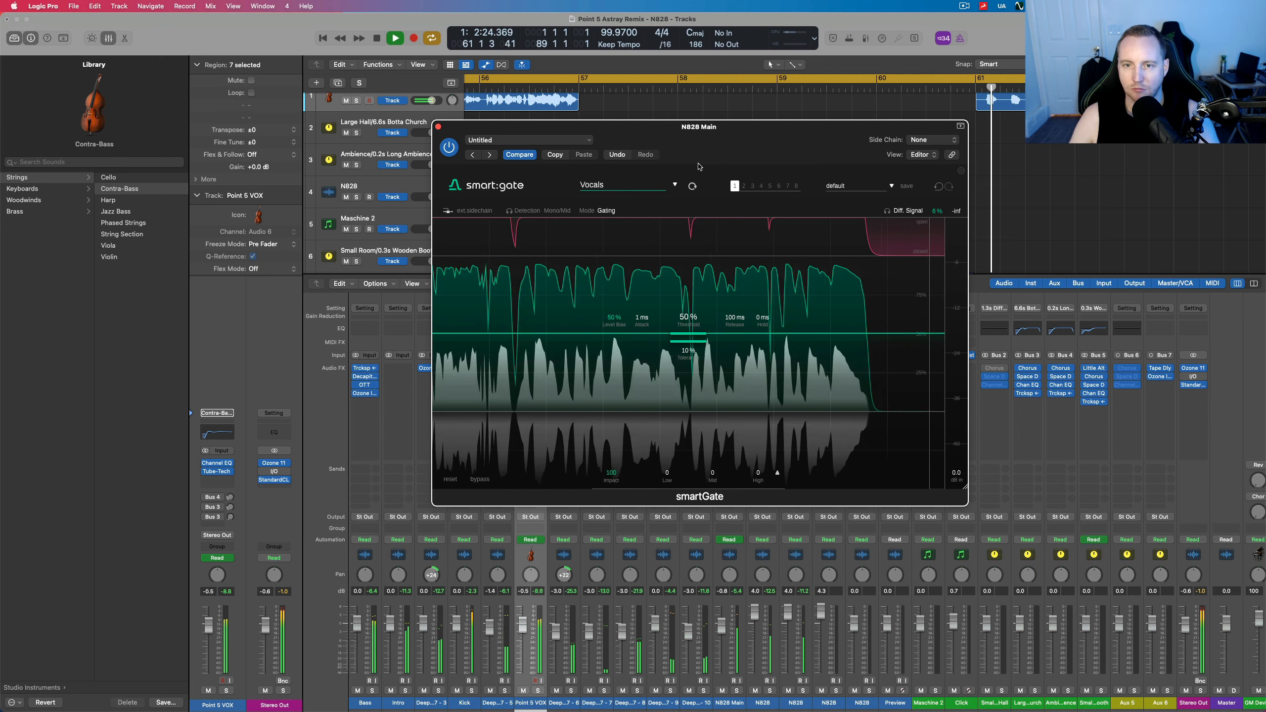
{"action": "key", "text": "space"}
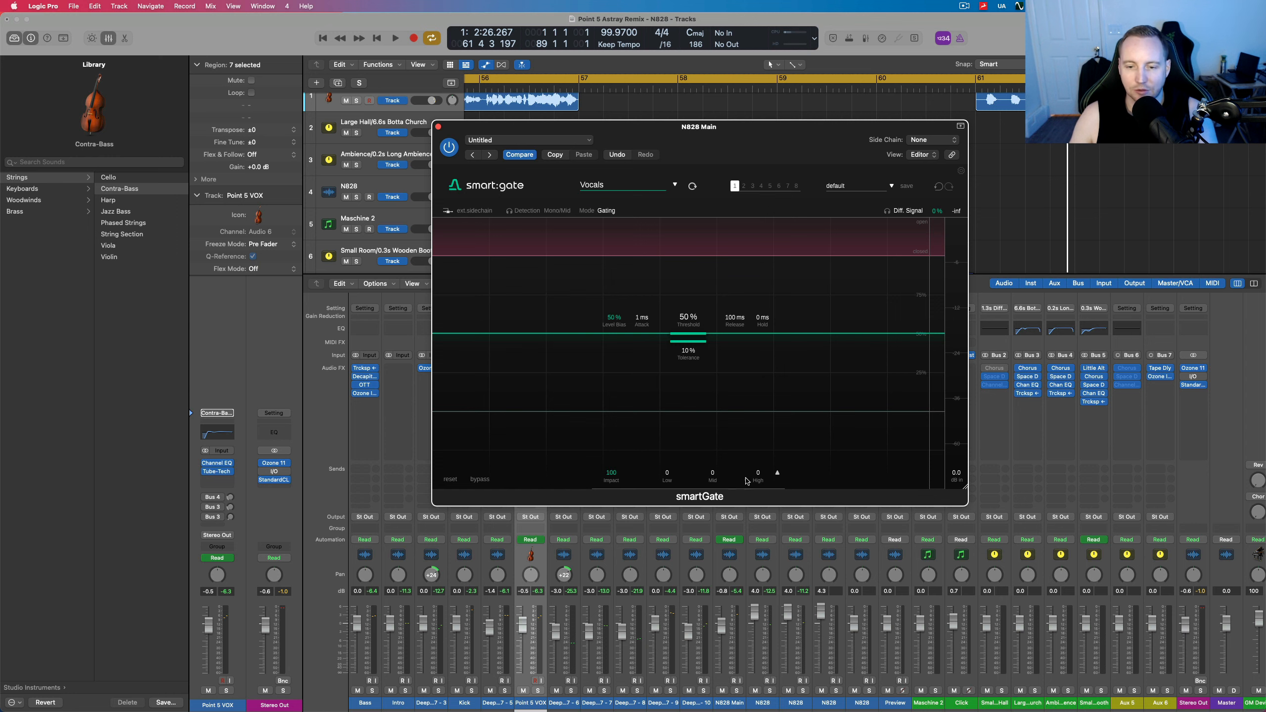
Step: Solo the N828 Main channel and audition it with smart:gate bypassed and active
{"action": "left_click_drag", "start_coordinate": [706, 163], "coordinate": [768, 121]}
{"action": "left_click", "coordinate": [737, 691]}
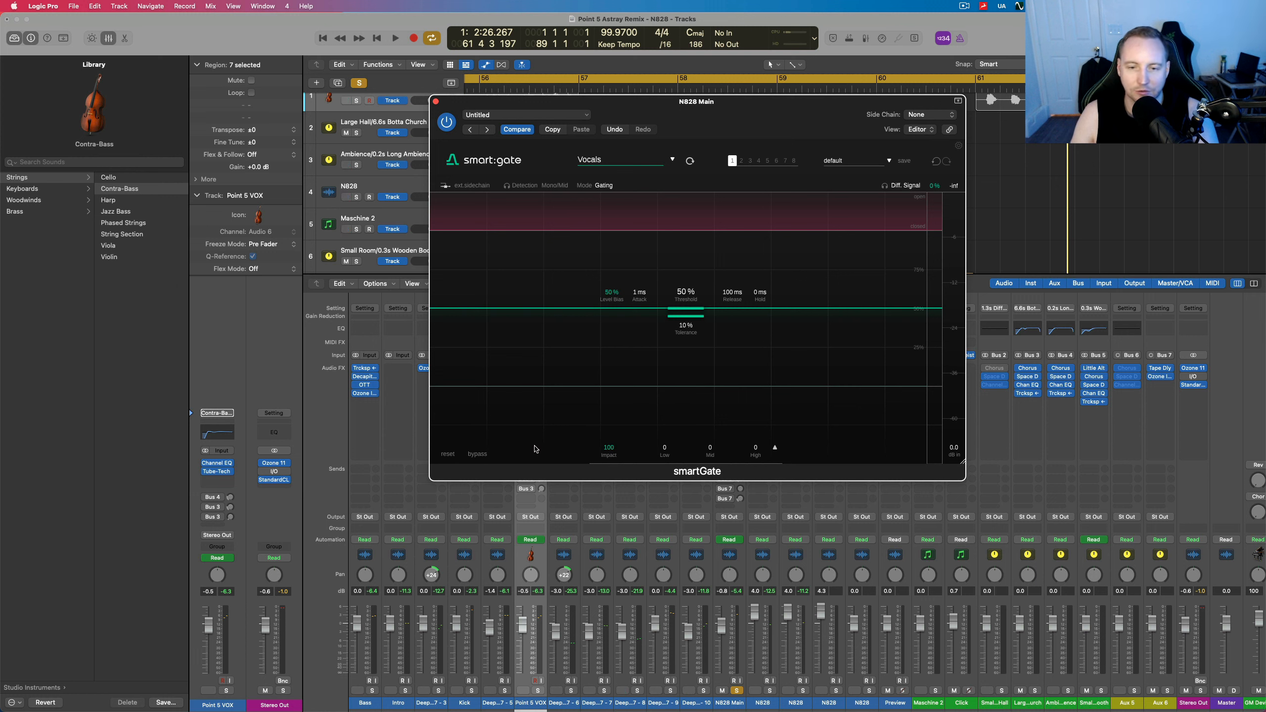
{"action": "left_click", "coordinate": [491, 454]}
{"action": "key", "text": "space"}
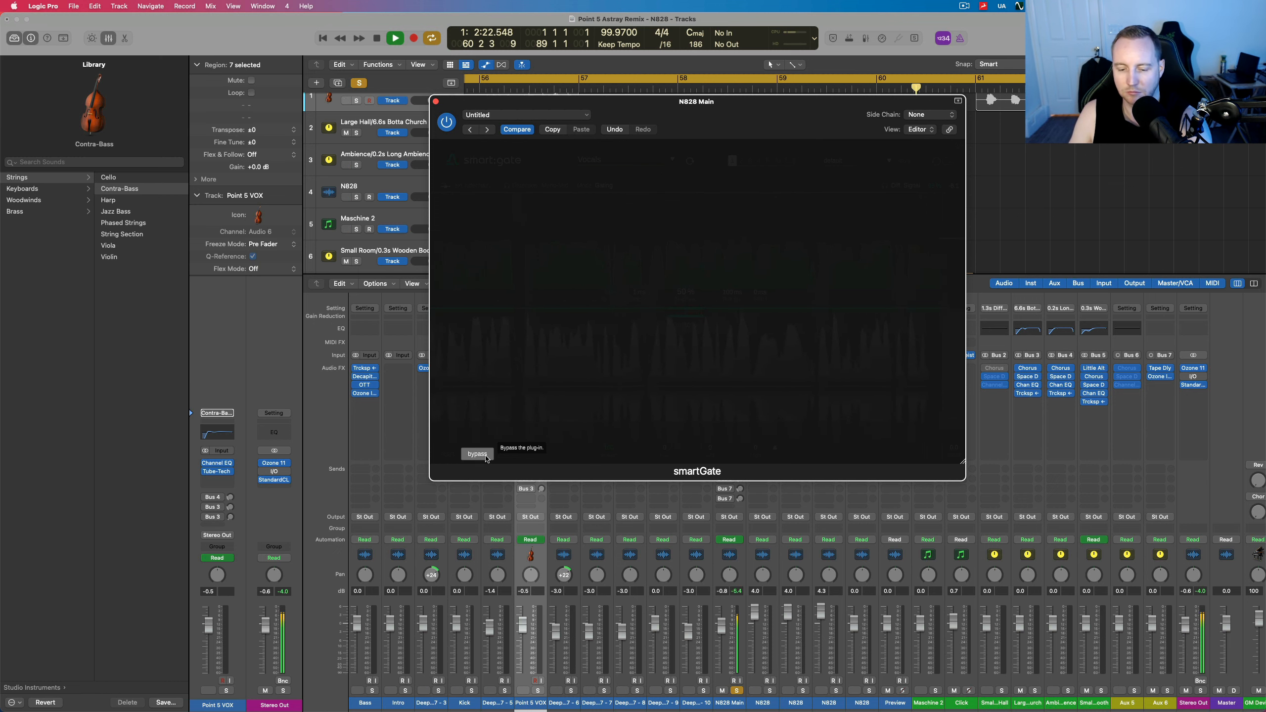
{"action": "left_click", "coordinate": [485, 457]}
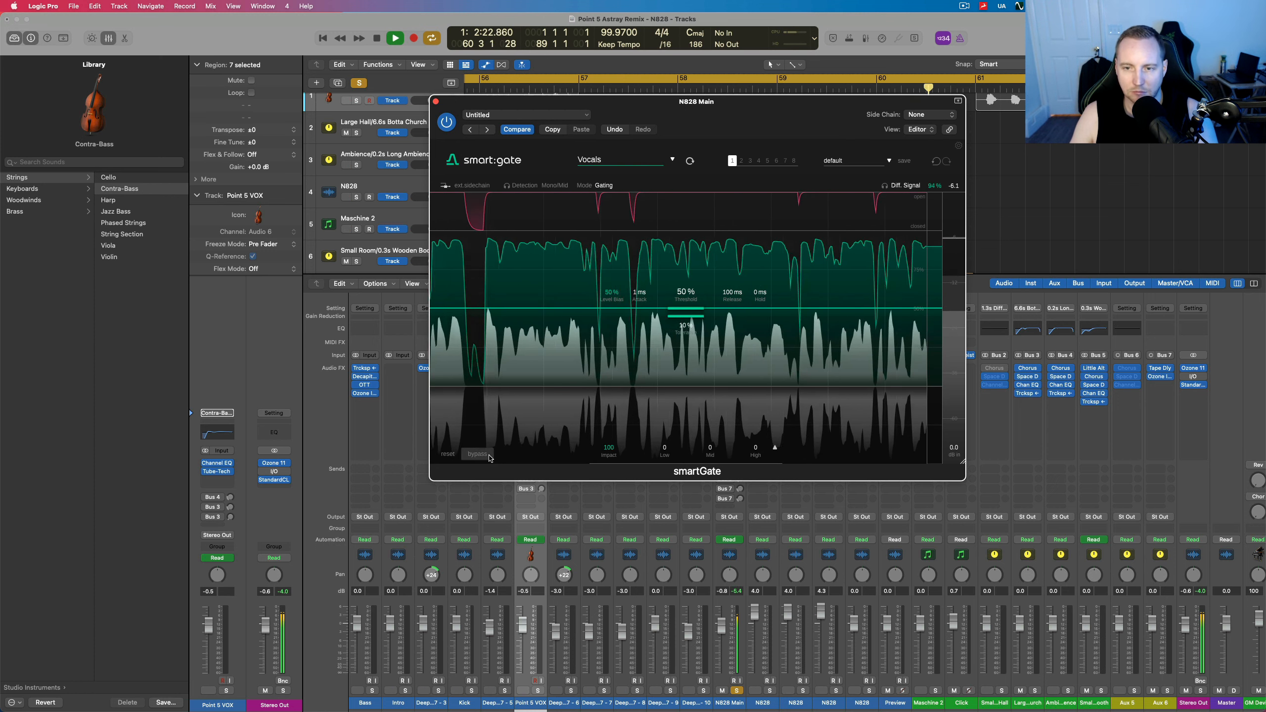
{"action": "key", "text": "space"}
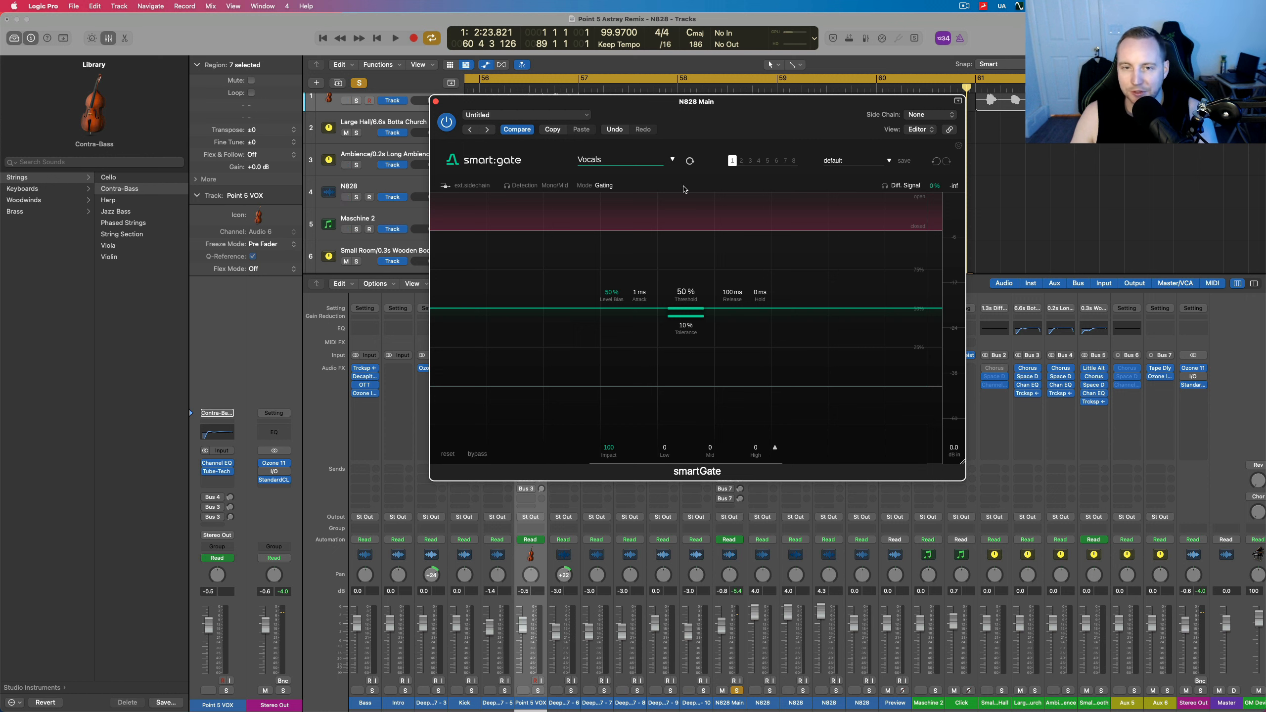
Step: Select Vocals as the smart:gate target and have it re-listen to the source during playback
{"action": "left_click", "coordinate": [631, 160]}
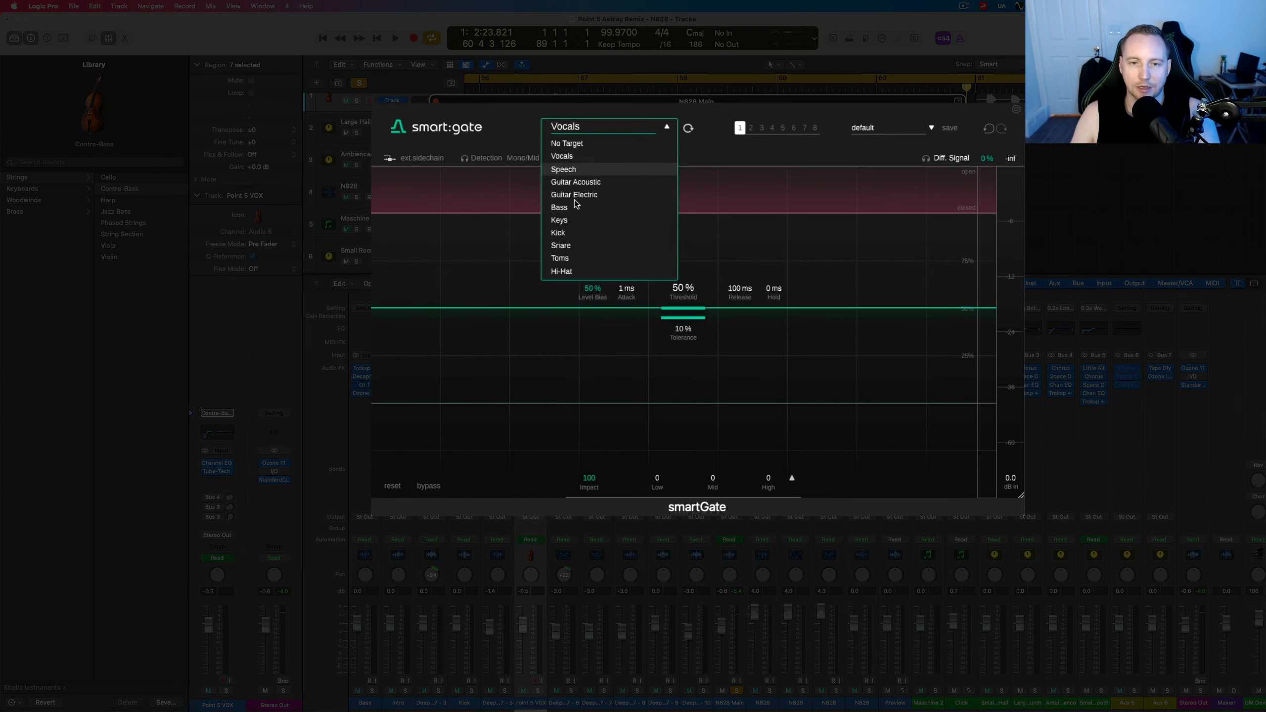
{"action": "left_click", "coordinate": [574, 158]}
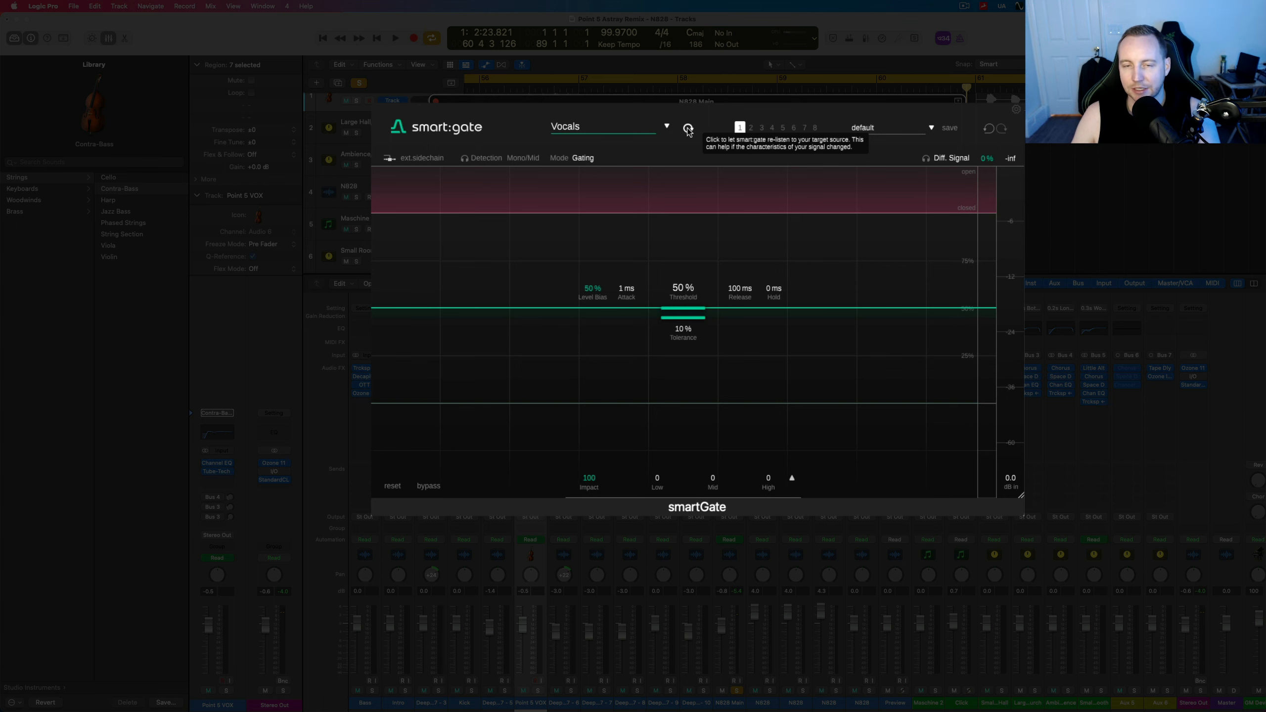
{"action": "left_click", "coordinate": [688, 131]}
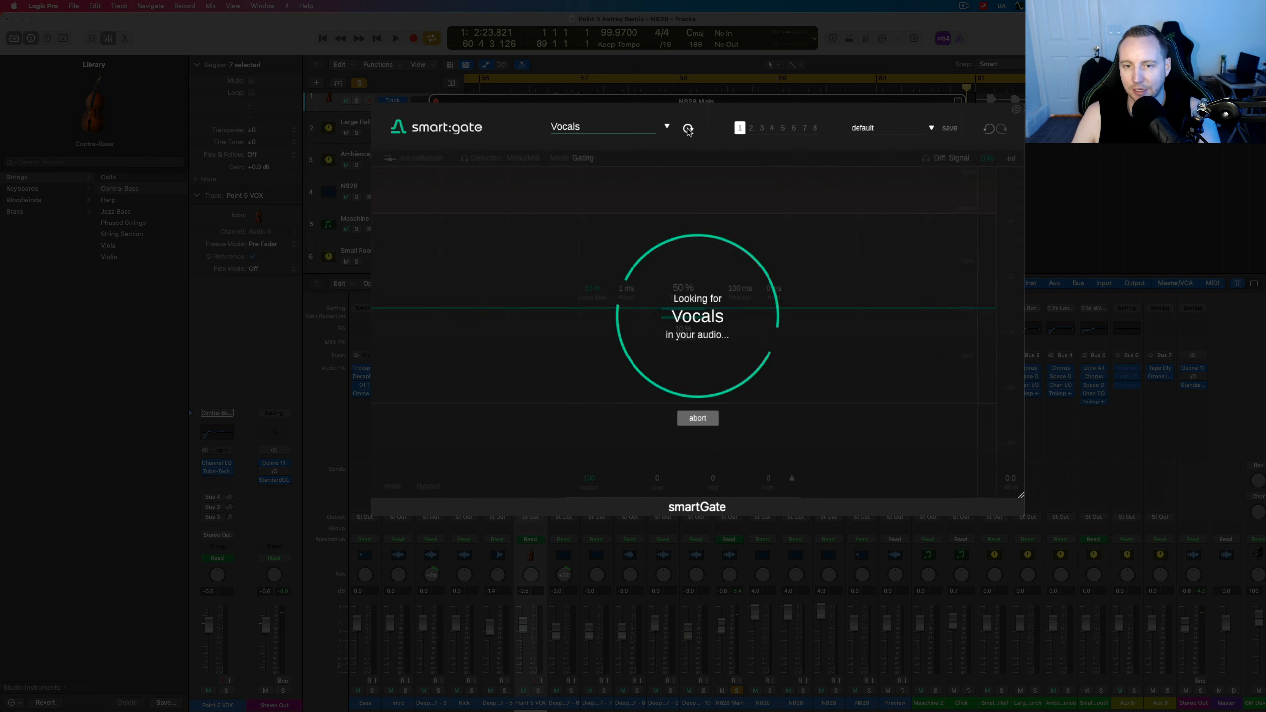
{"action": "key", "text": "space"}
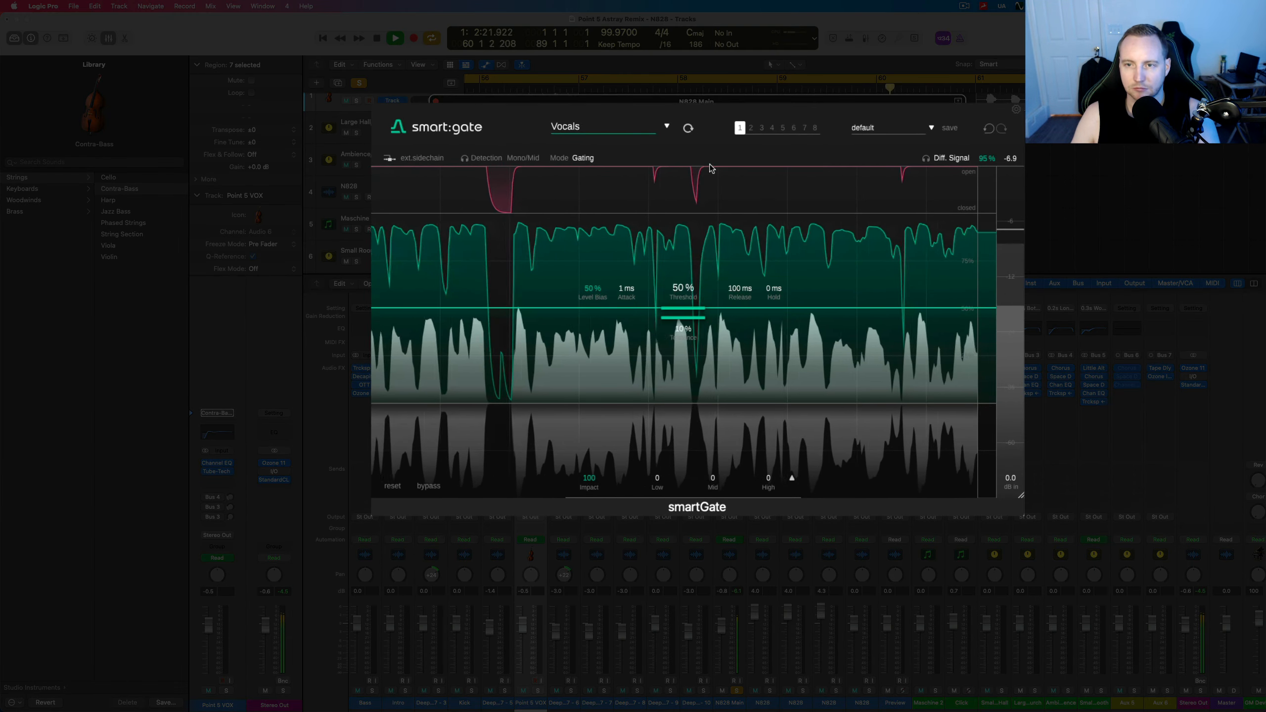
{"action": "key", "text": "space"}
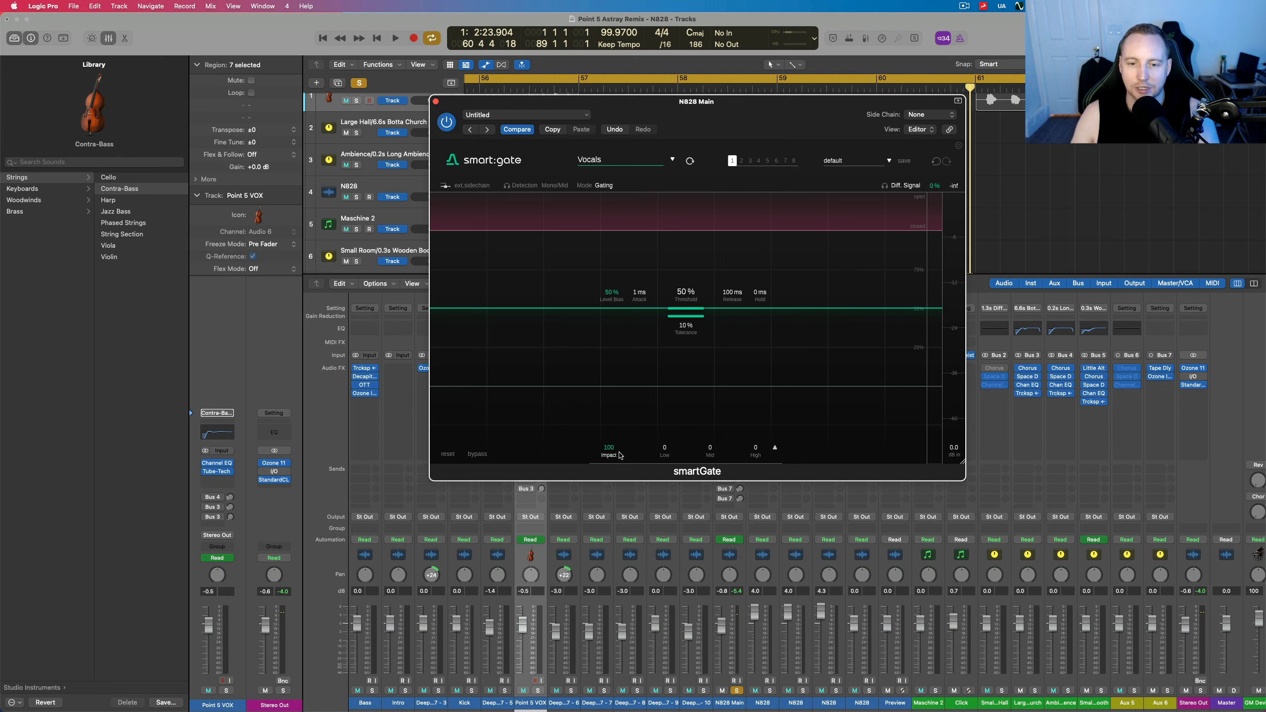
Step: Try the band impact controls with Low at -100 and Mid at 37, reset both to 0, and vary the global Impact during playback
{"action": "left_click", "coordinate": [774, 448]}
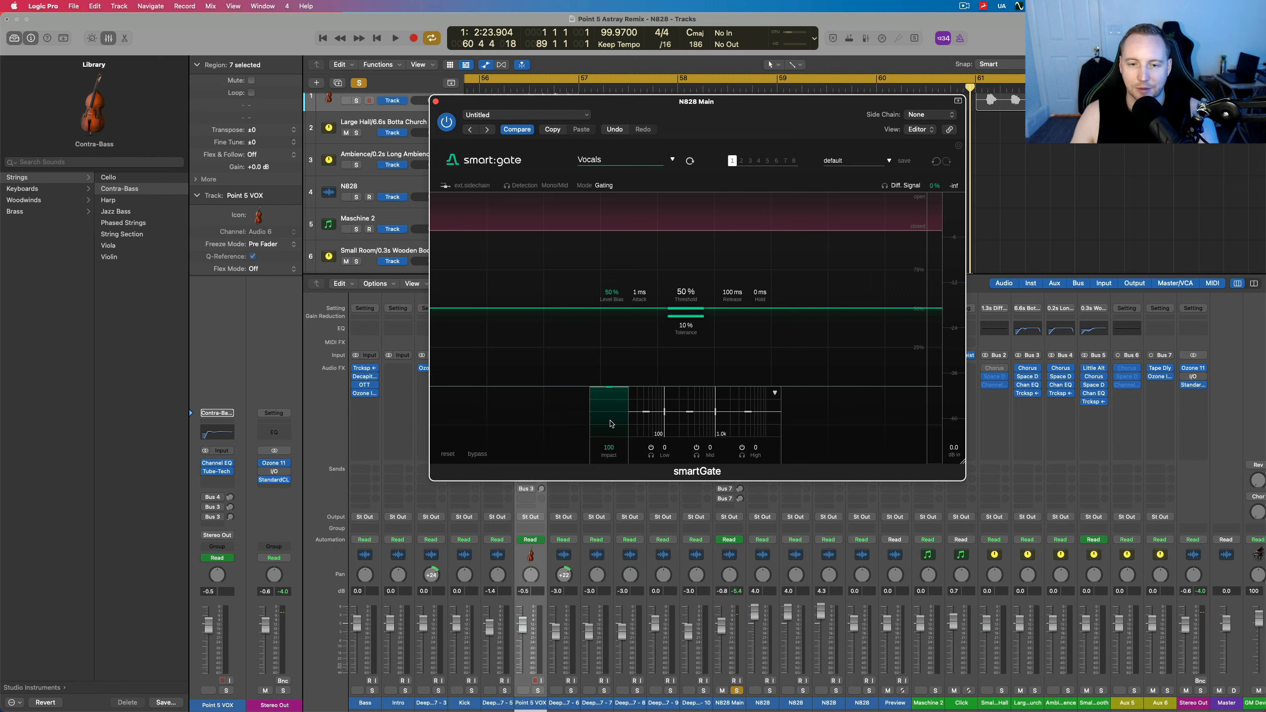
{"action": "mouse_move", "coordinate": [611, 391]}
{"action": "left_mouse_down"}
{"action": "mouse_move", "coordinate": [613, 458]}
{"action": "mouse_move", "coordinate": [613, 382]}
{"action": "left_mouse_up"}
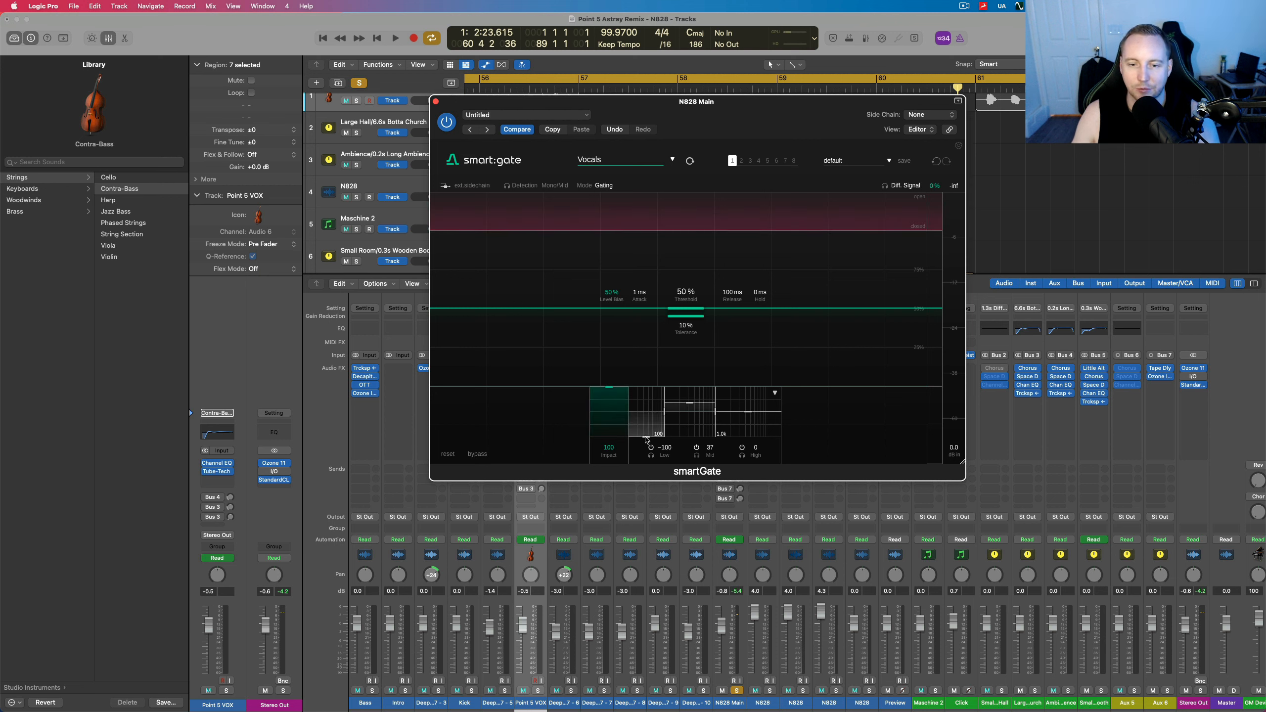
{"action": "left_click_drag", "start_coordinate": [647, 438], "coordinate": [647, 414]}
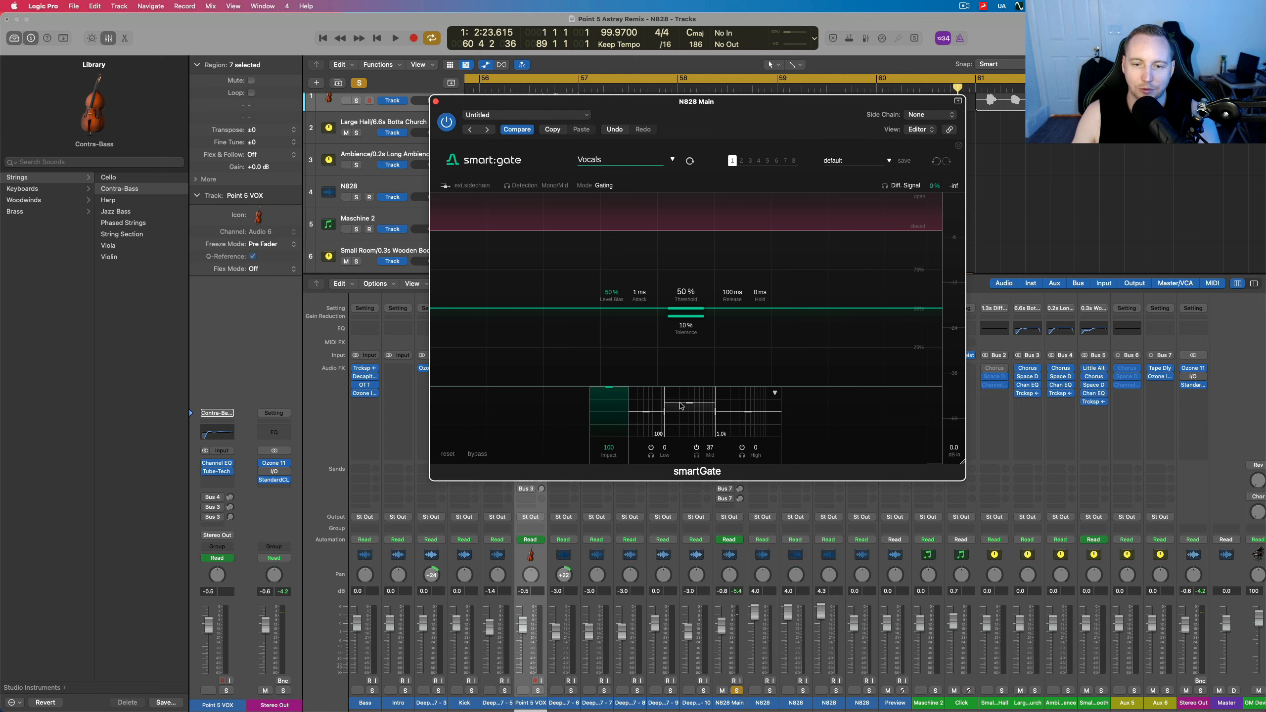
{"action": "double_click", "coordinate": [690, 404]}
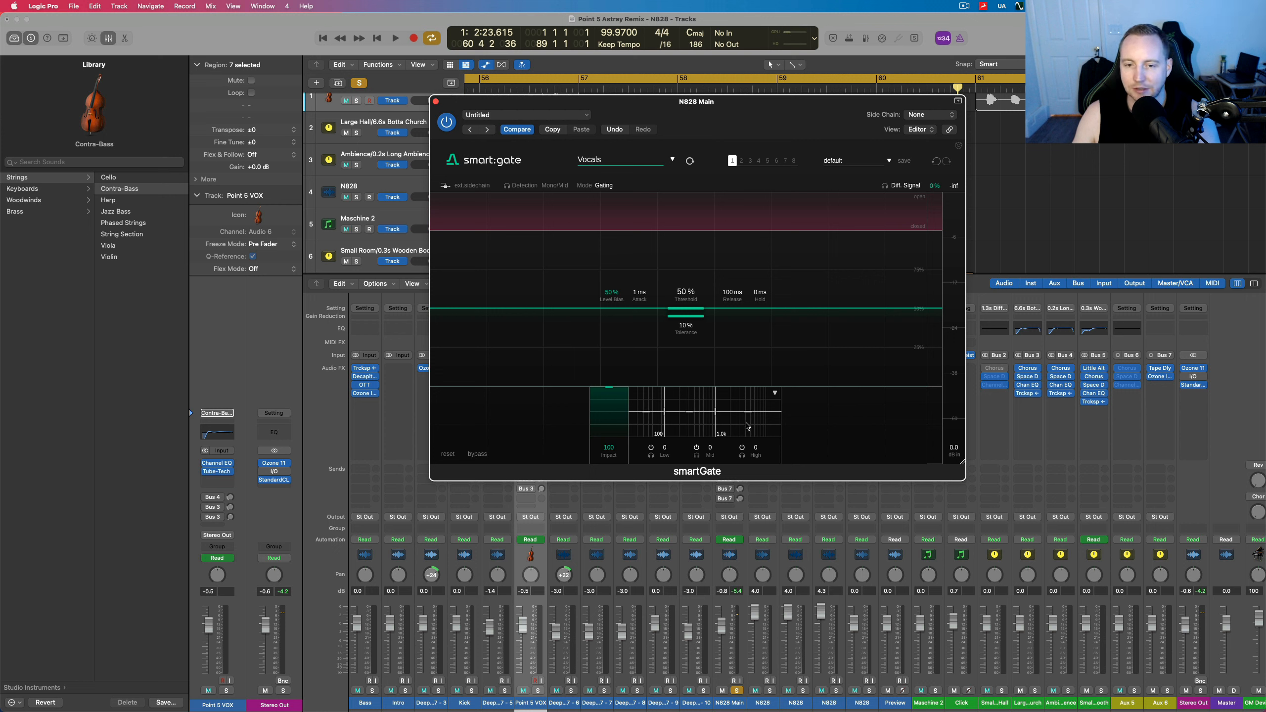
{"action": "left_click", "coordinate": [774, 394]}
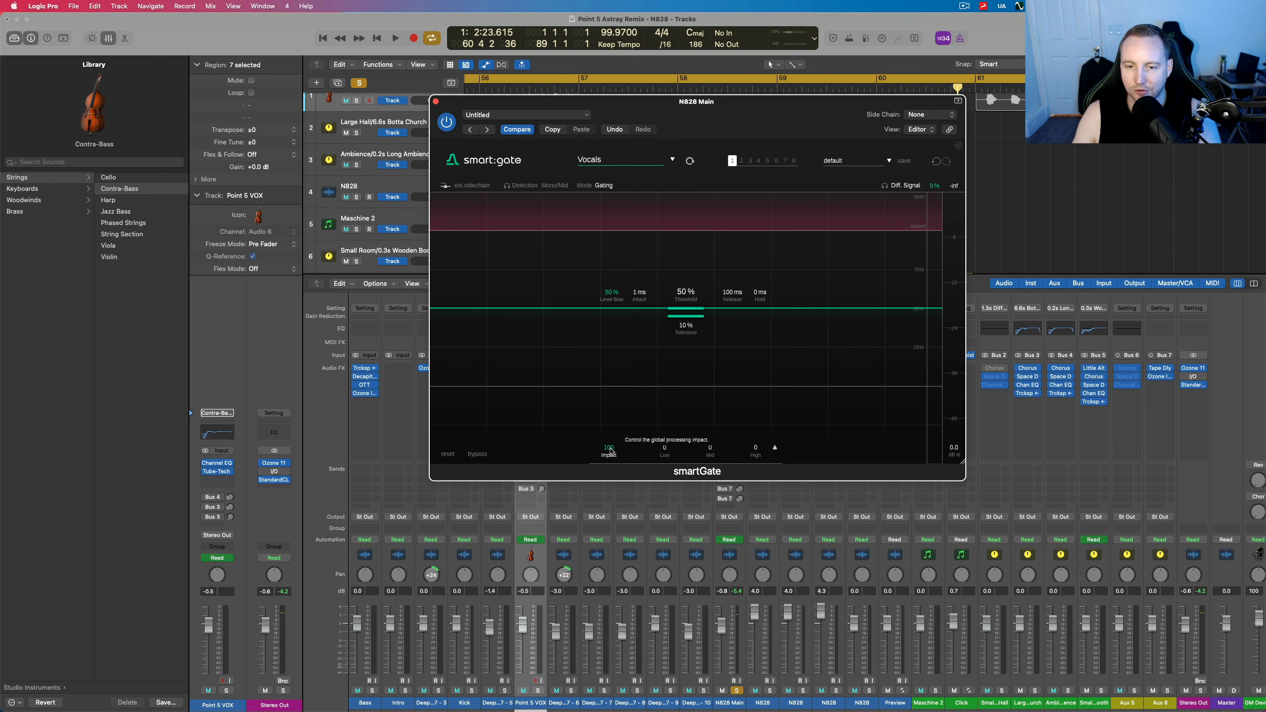
{"action": "key", "text": "space"}
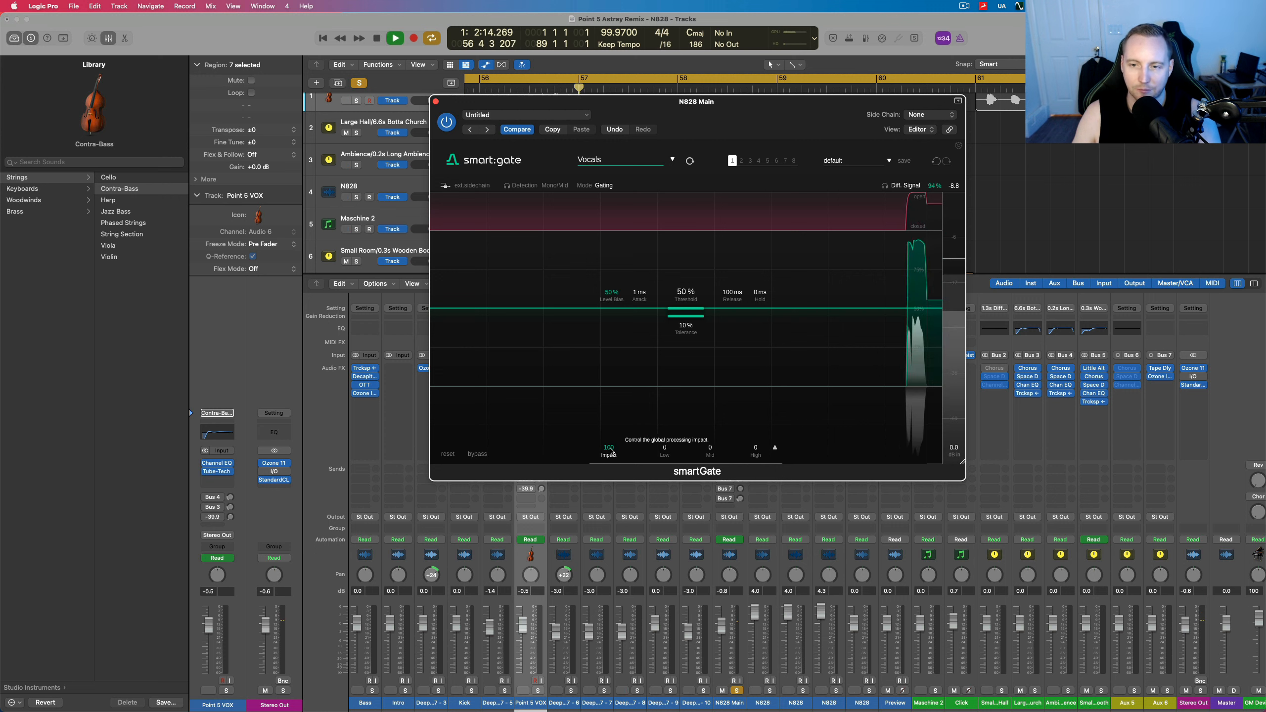
{"action": "mouse_move", "coordinate": [609, 450]}
{"action": "left_mouse_down"}
{"action": "mouse_move", "coordinate": [606, 532]}
{"action": "mouse_move", "coordinate": [605, 427]}
{"action": "left_mouse_up"}
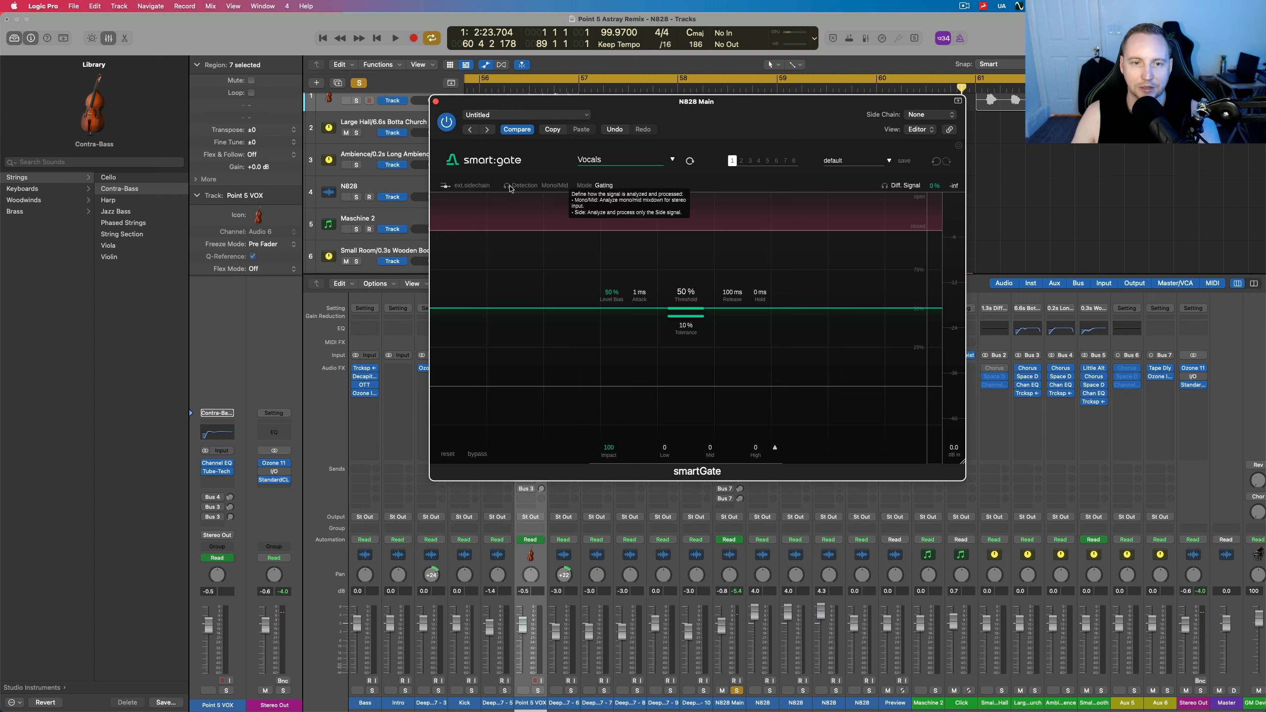
Step: Try the external sidechain with Ducking mode, view the side chain source choices, and restore Gating without the external sidechain
{"action": "left_click", "coordinate": [469, 186]}
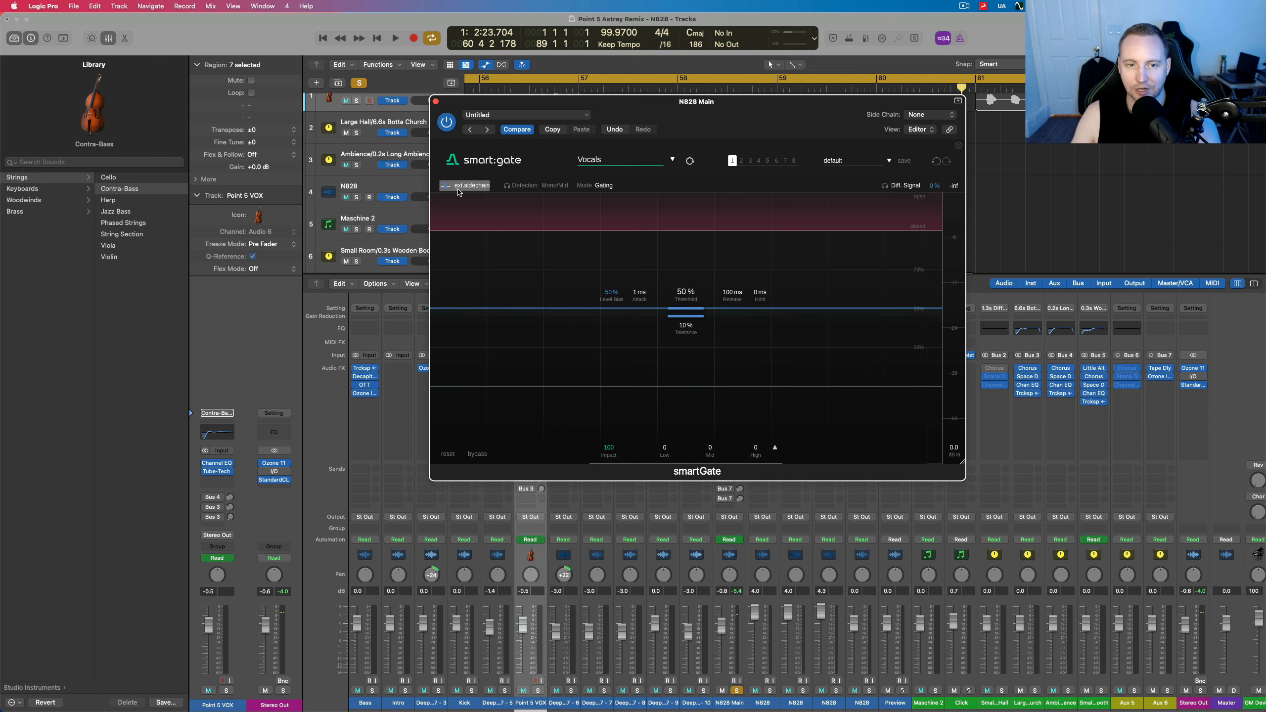
{"action": "left_click", "coordinate": [606, 186]}
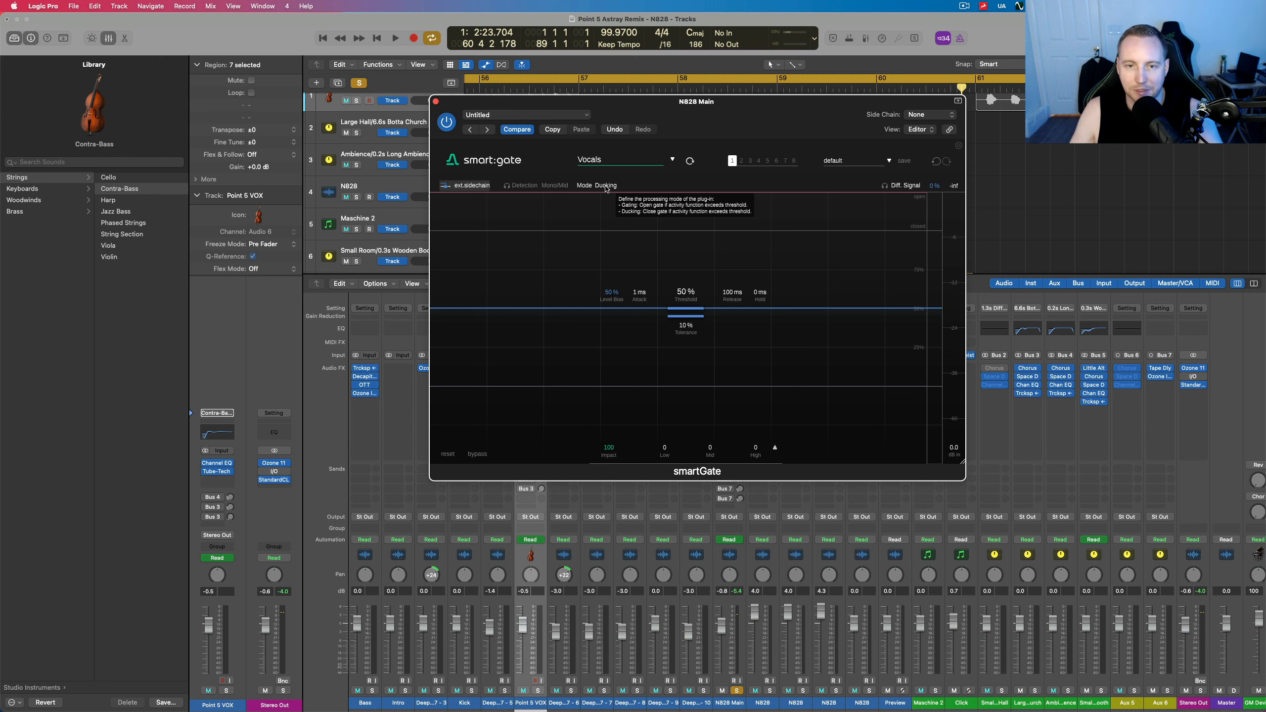
{"action": "left_click", "coordinate": [929, 115]}
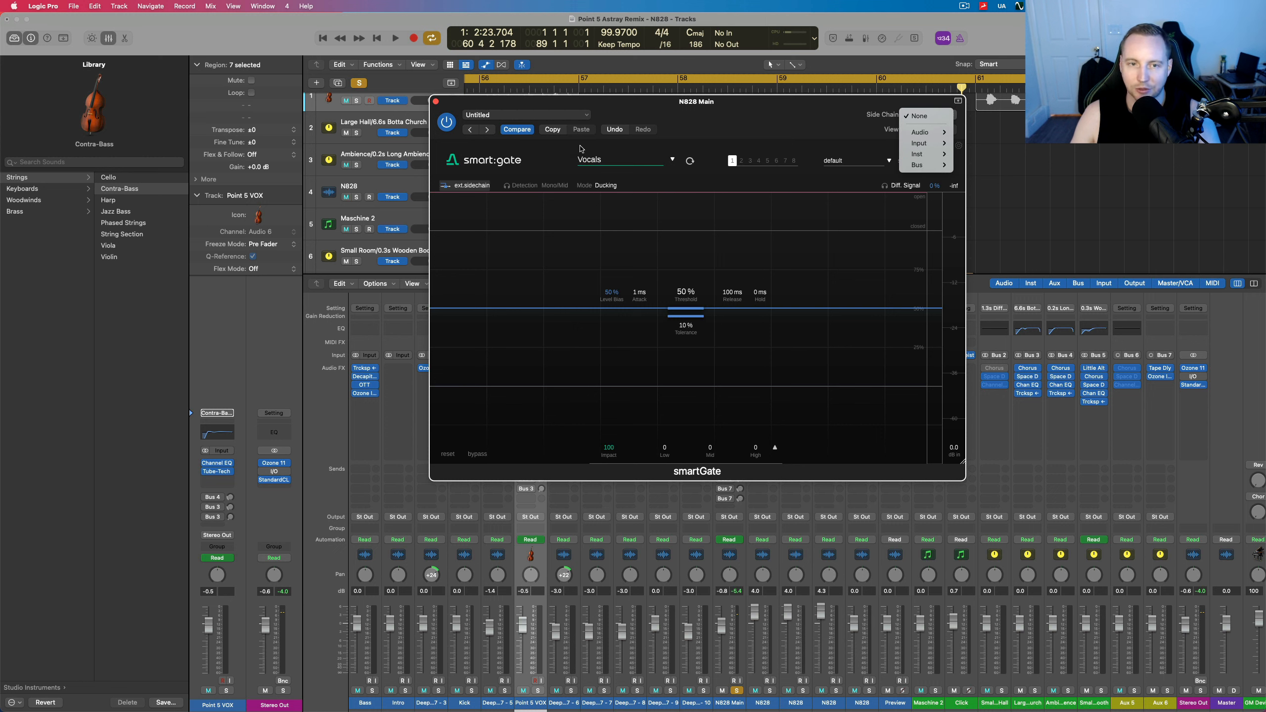
{"action": "left_click", "coordinate": [681, 186]}
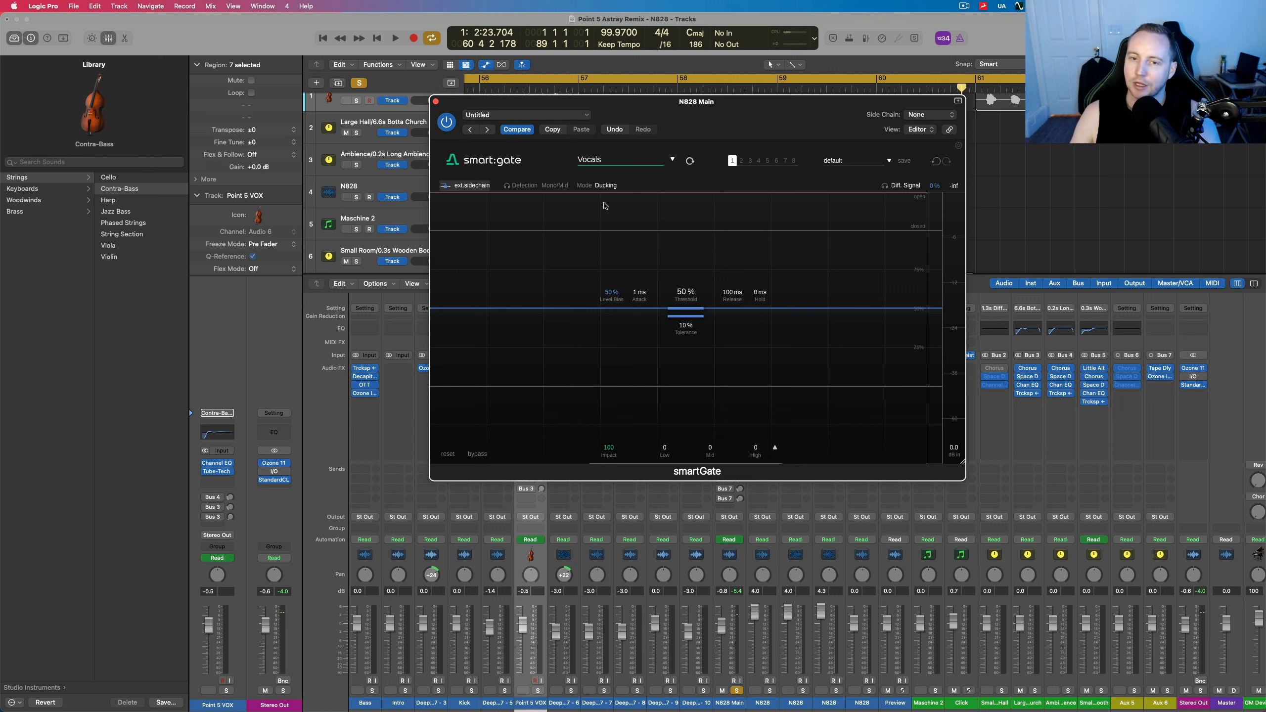
{"action": "left_click", "coordinate": [473, 186]}
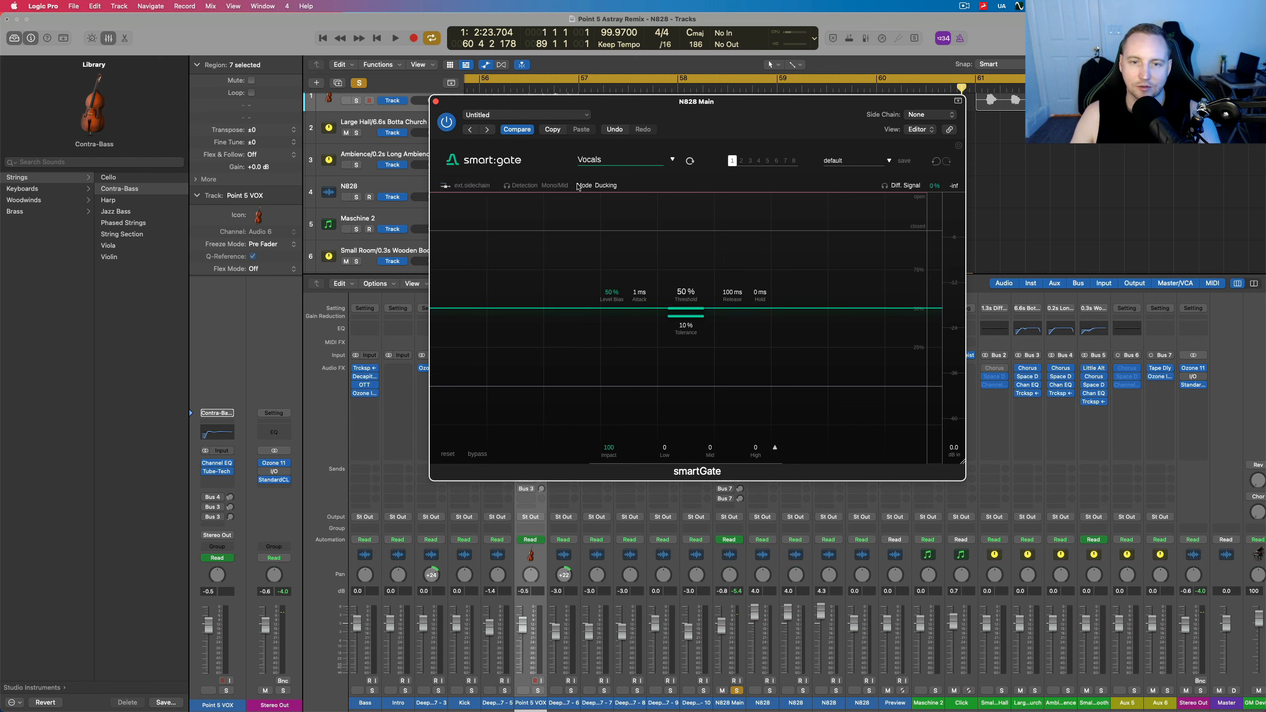
{"action": "left_click", "coordinate": [605, 185]}
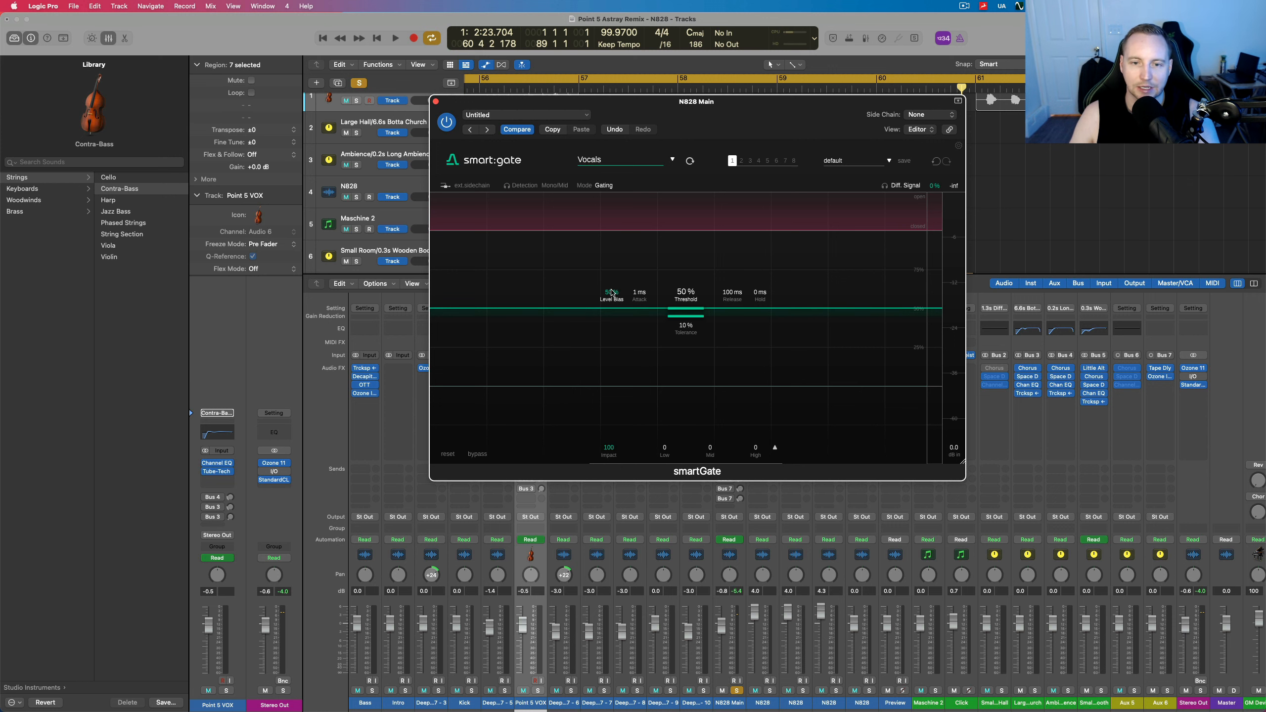
Step: Replace the smart:gate window with the smart:deess plug-in from the N828 Main channel, and place the playhead at bar 57
{"action": "left_click", "coordinate": [436, 102]}
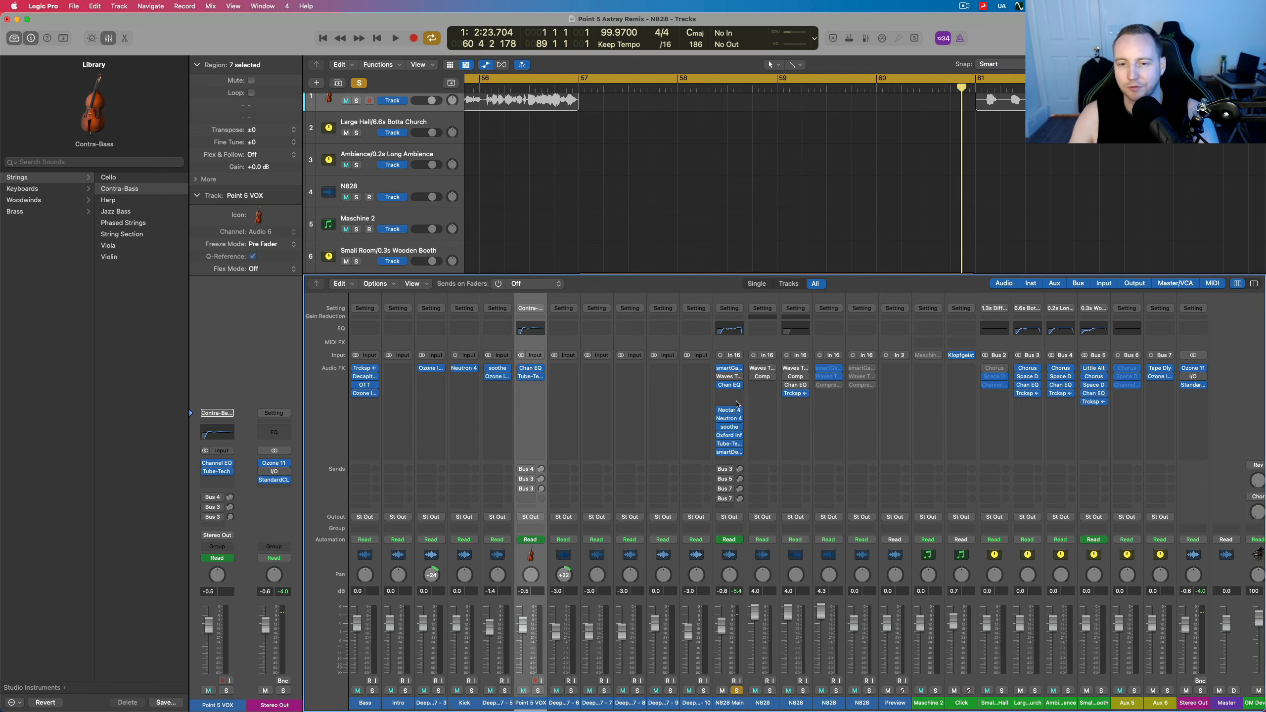
{"action": "left_click", "coordinate": [729, 452]}
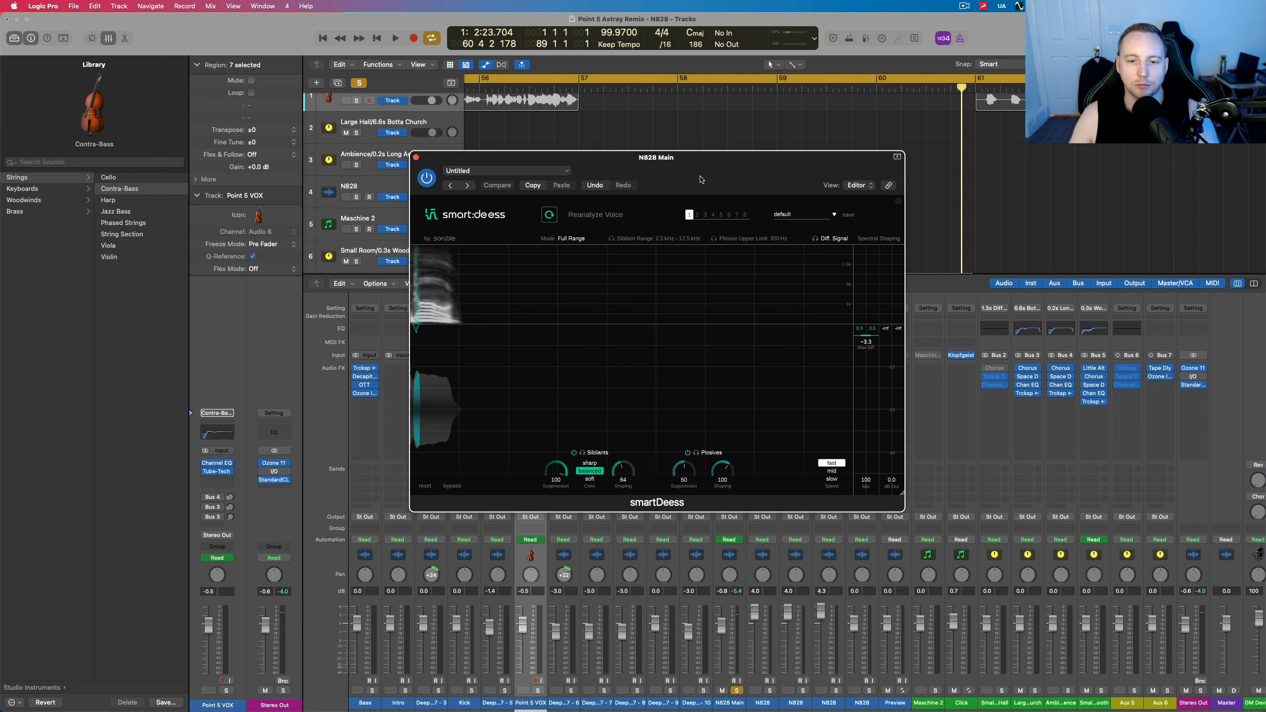
{"action": "left_click", "coordinate": [581, 90]}
{"action": "left_click_drag", "start_coordinate": [713, 171], "coordinate": [367, 220]}
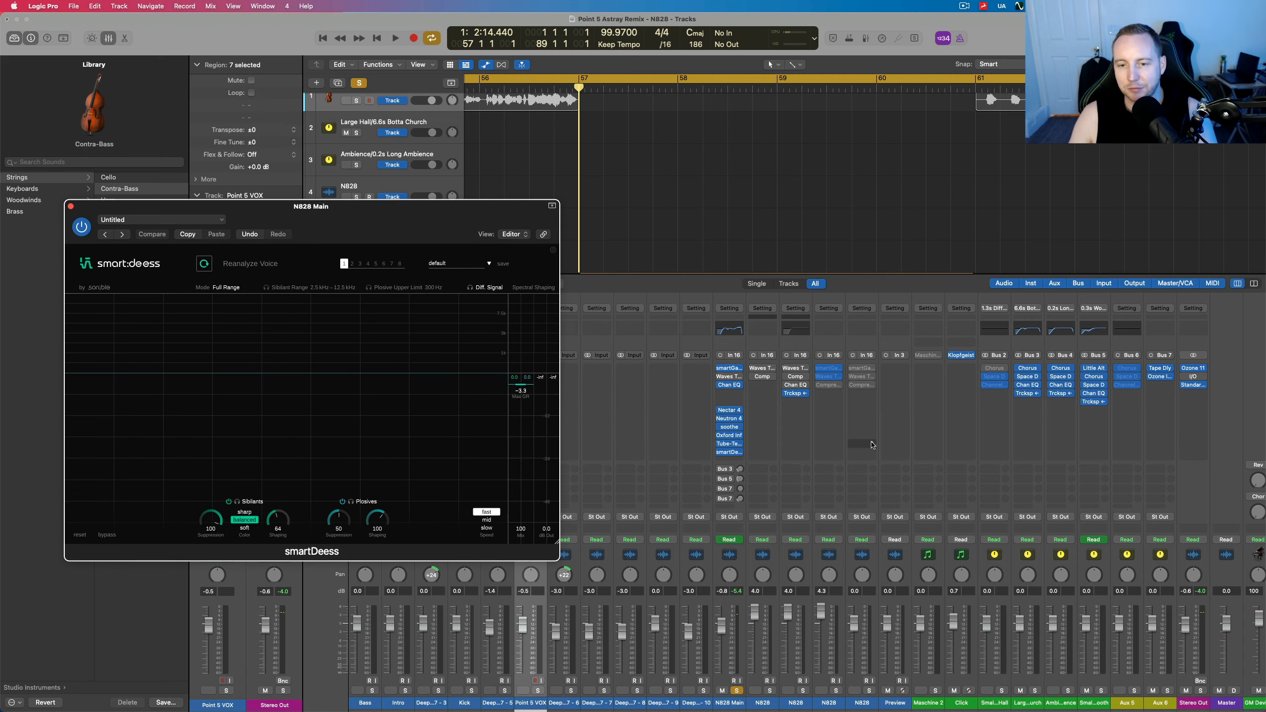
Step: Examine the soothe and Nectar 4 plug-ins on the N828 Main channel and close both windows
{"action": "left_click", "coordinate": [731, 428]}
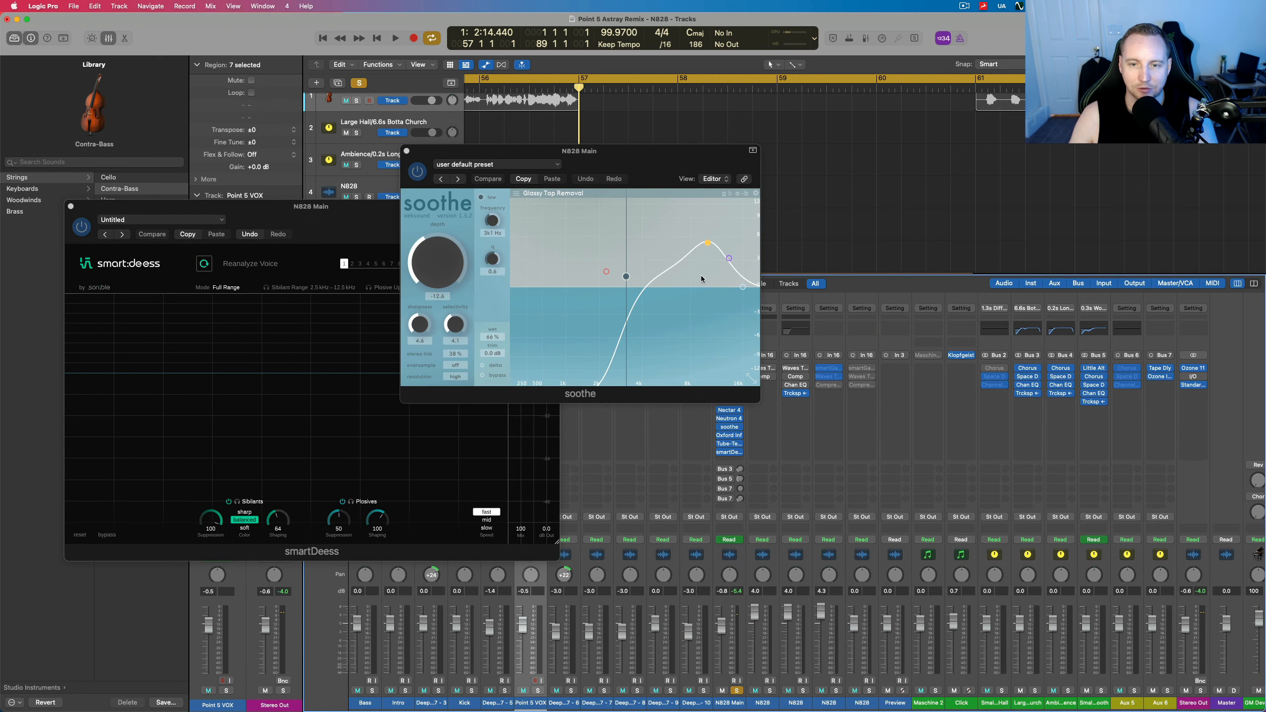
{"action": "left_click", "coordinate": [406, 151]}
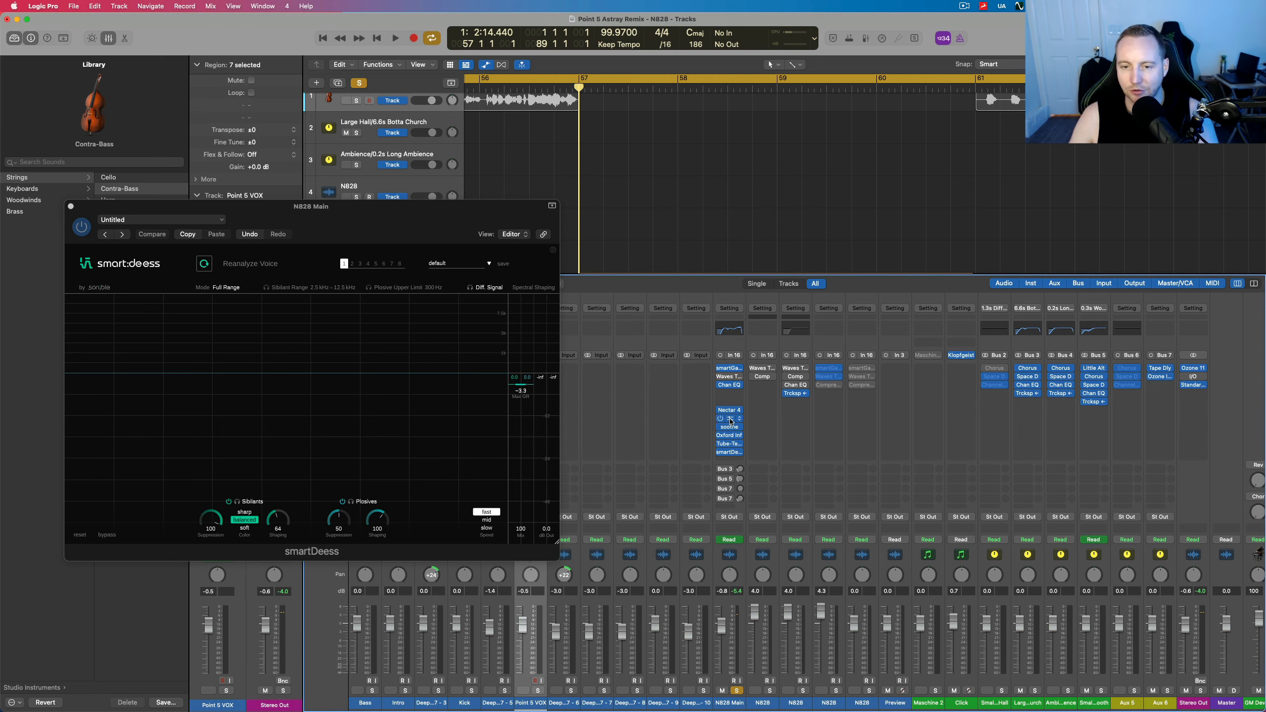
{"action": "left_click", "coordinate": [730, 410]}
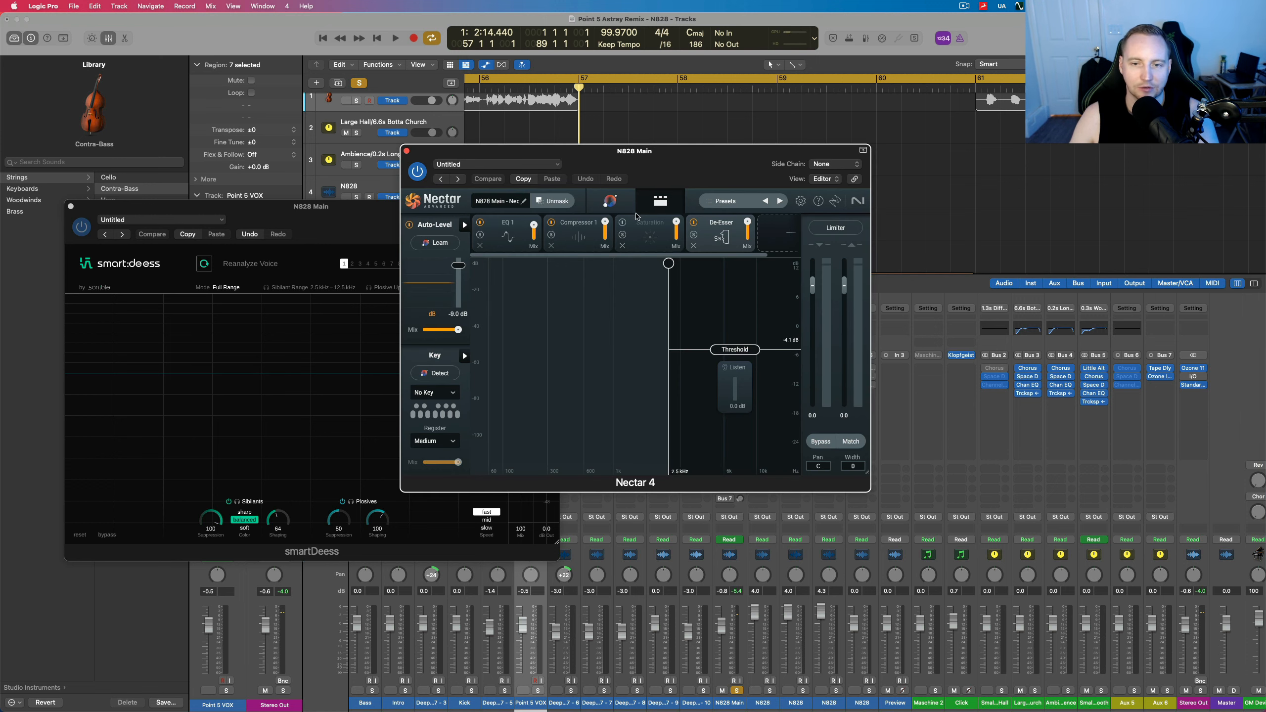
{"action": "left_click", "coordinate": [405, 151]}
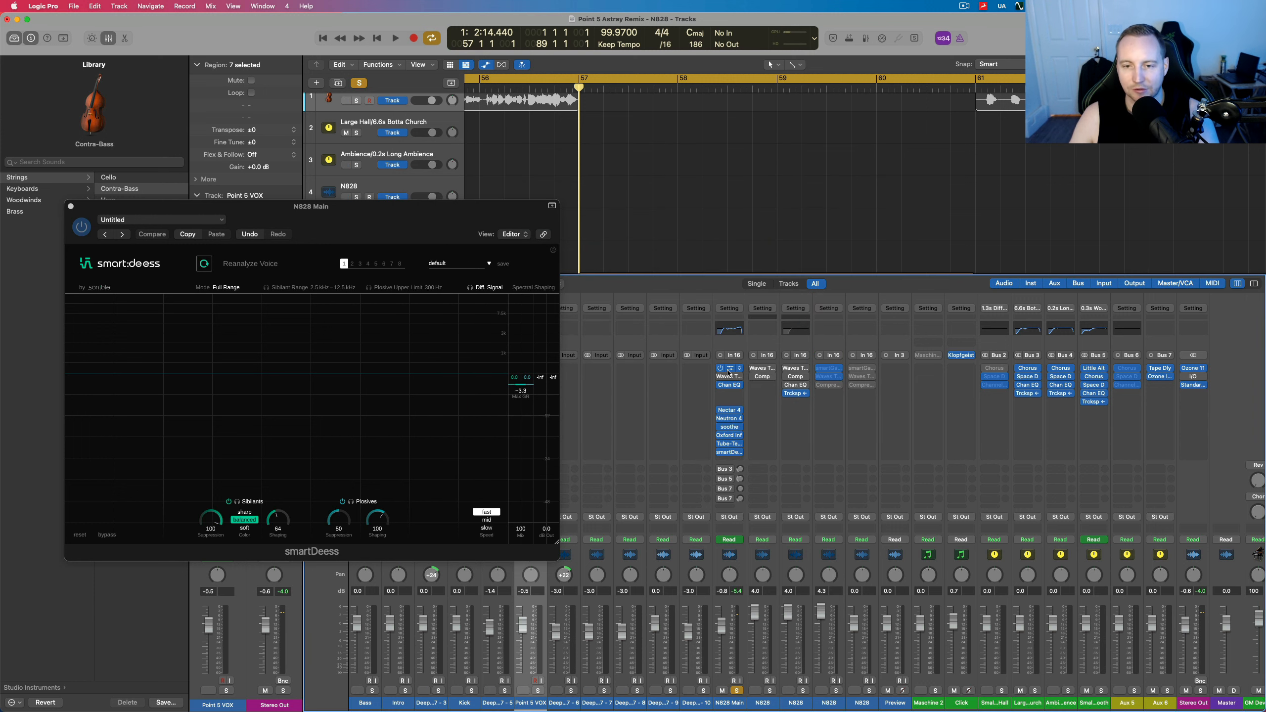
Step: Turn off the De-Esser module in Nectar 4 on the N828 Main channel
{"action": "left_click", "coordinate": [728, 410]}
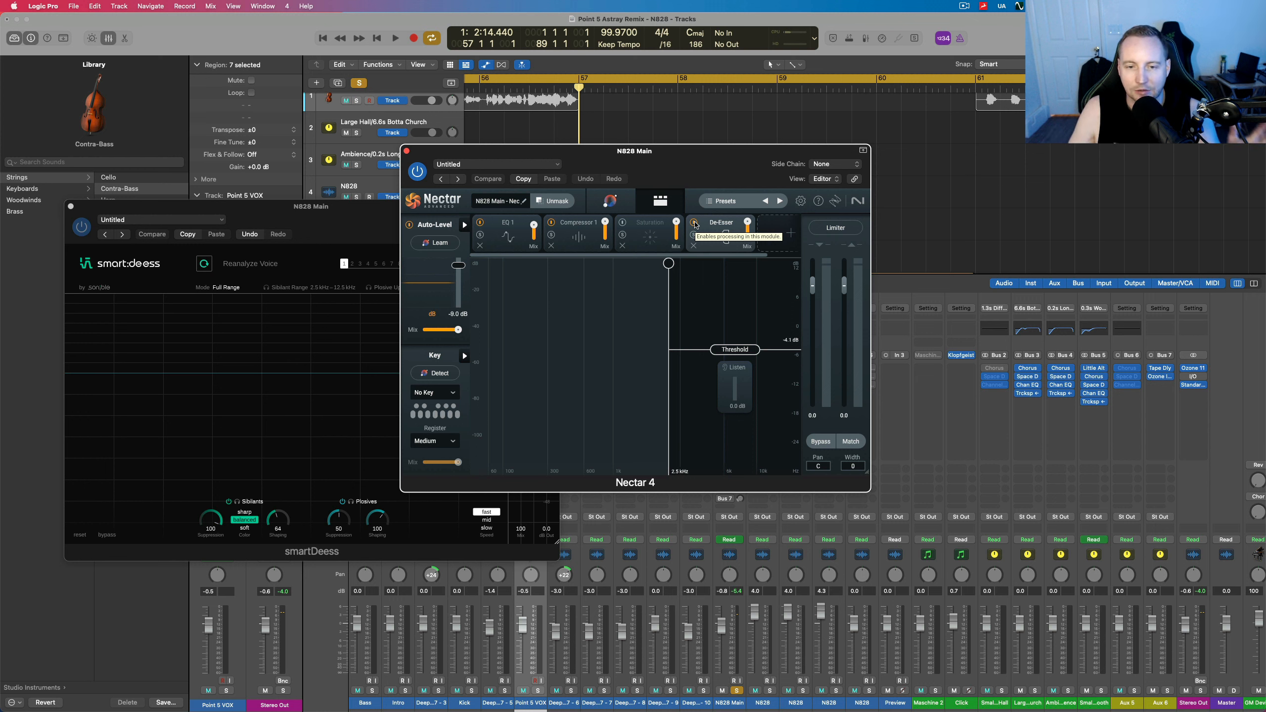
{"action": "left_click", "coordinate": [694, 224]}
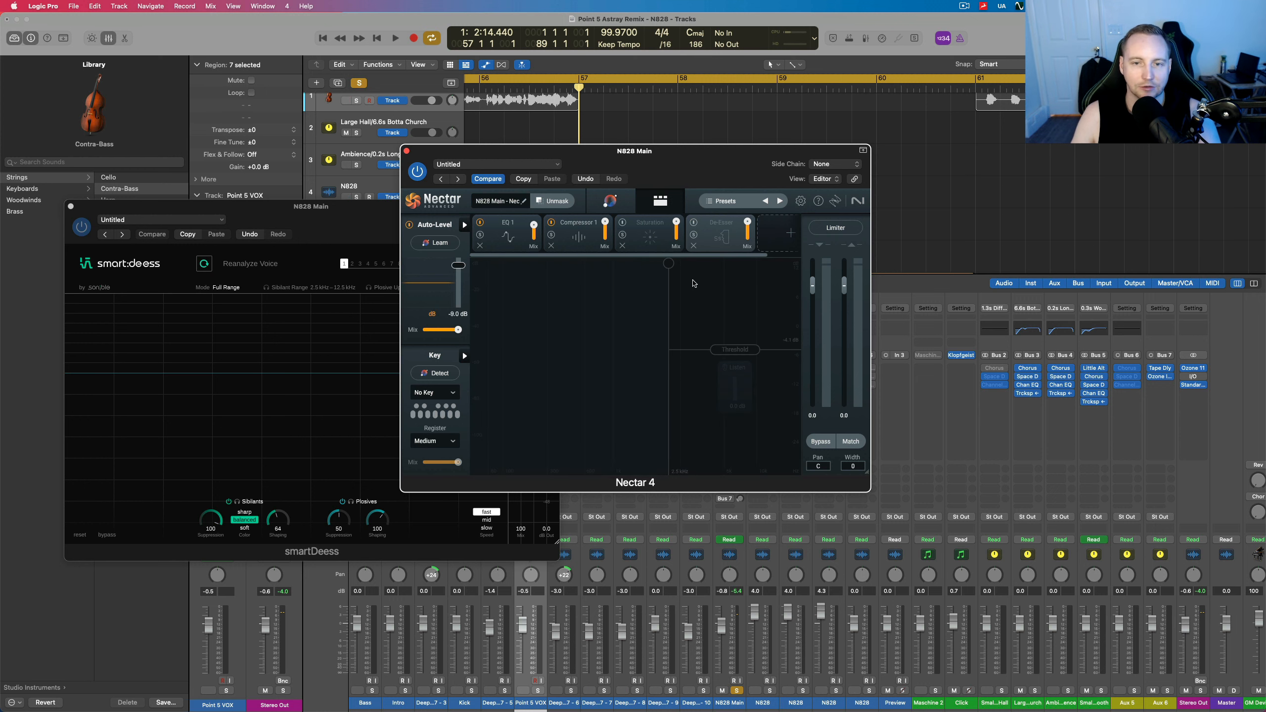
Step: Close the Nectar 4 window and move the smart:deess window to the middle of the workspace
{"action": "left_click_drag", "start_coordinate": [517, 153], "coordinate": [755, 175]}
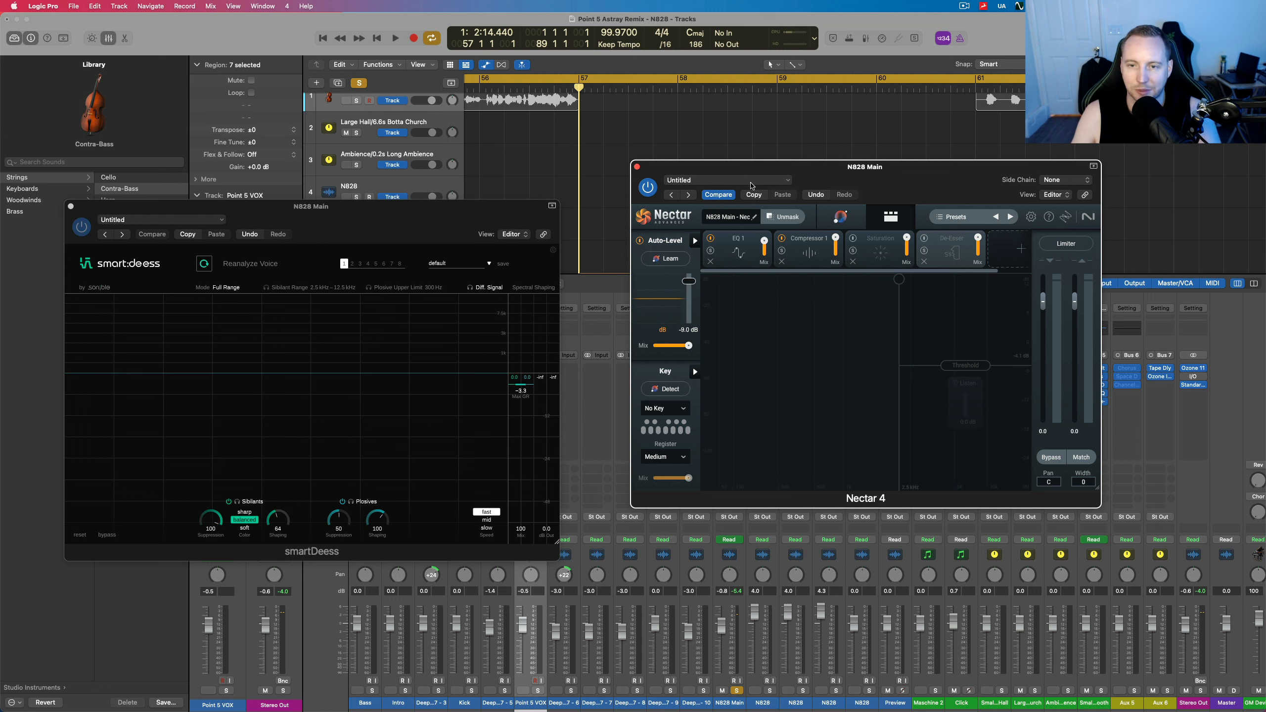
{"action": "left_click", "coordinate": [636, 167]}
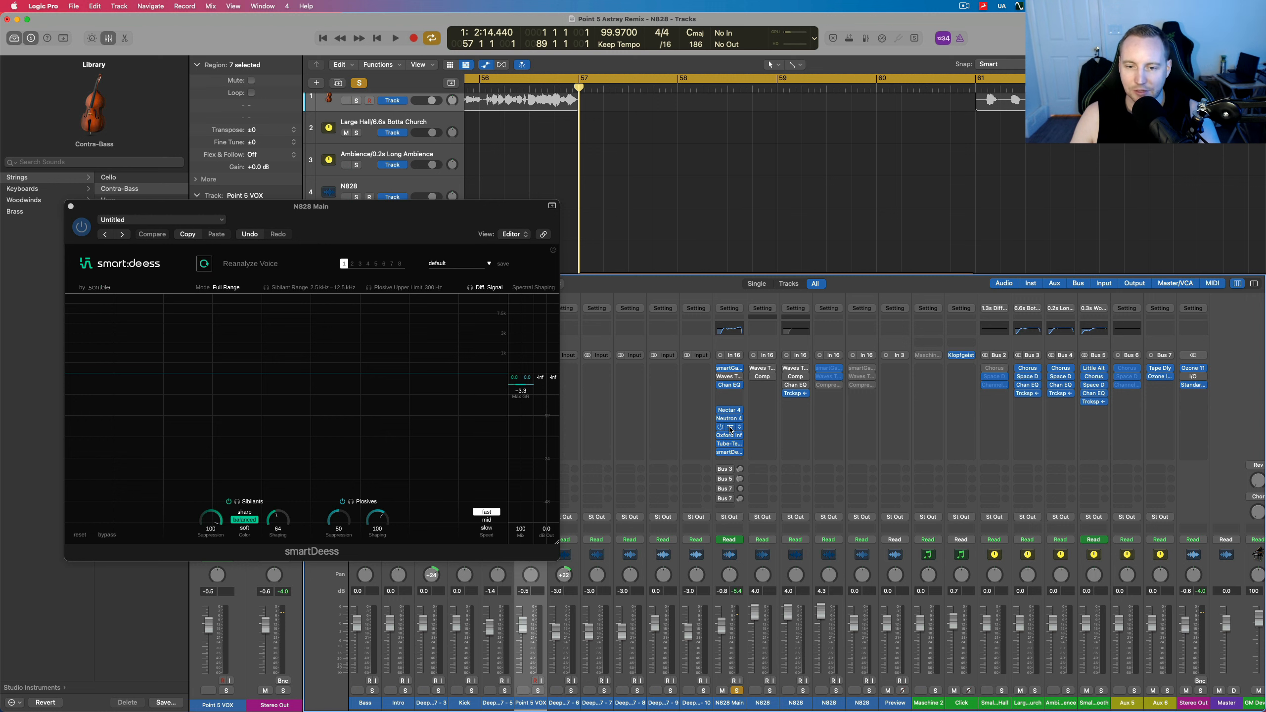
{"action": "left_click_drag", "start_coordinate": [404, 220], "coordinate": [724, 167]}
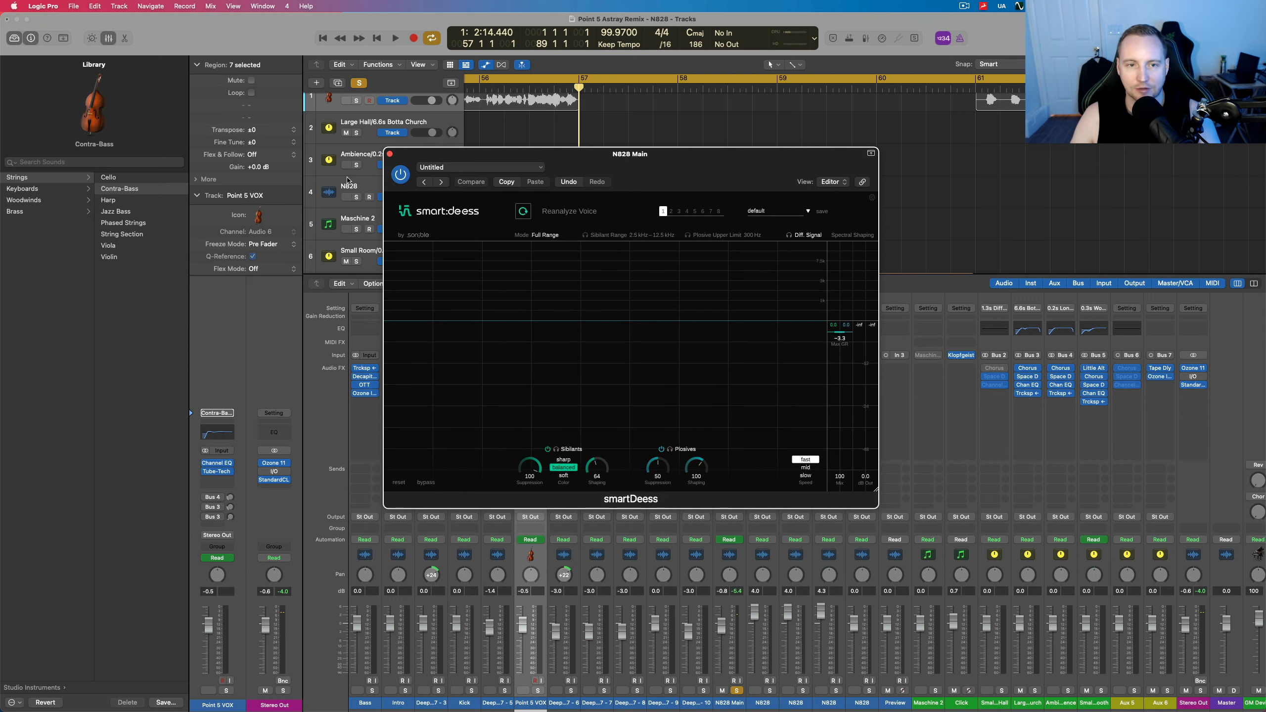
Step: Reanalyze the voice in smart:deess by playing the N828 Main vocal from bar 57, and stop playback once the analysis is complete
{"action": "left_click", "coordinate": [529, 212]}
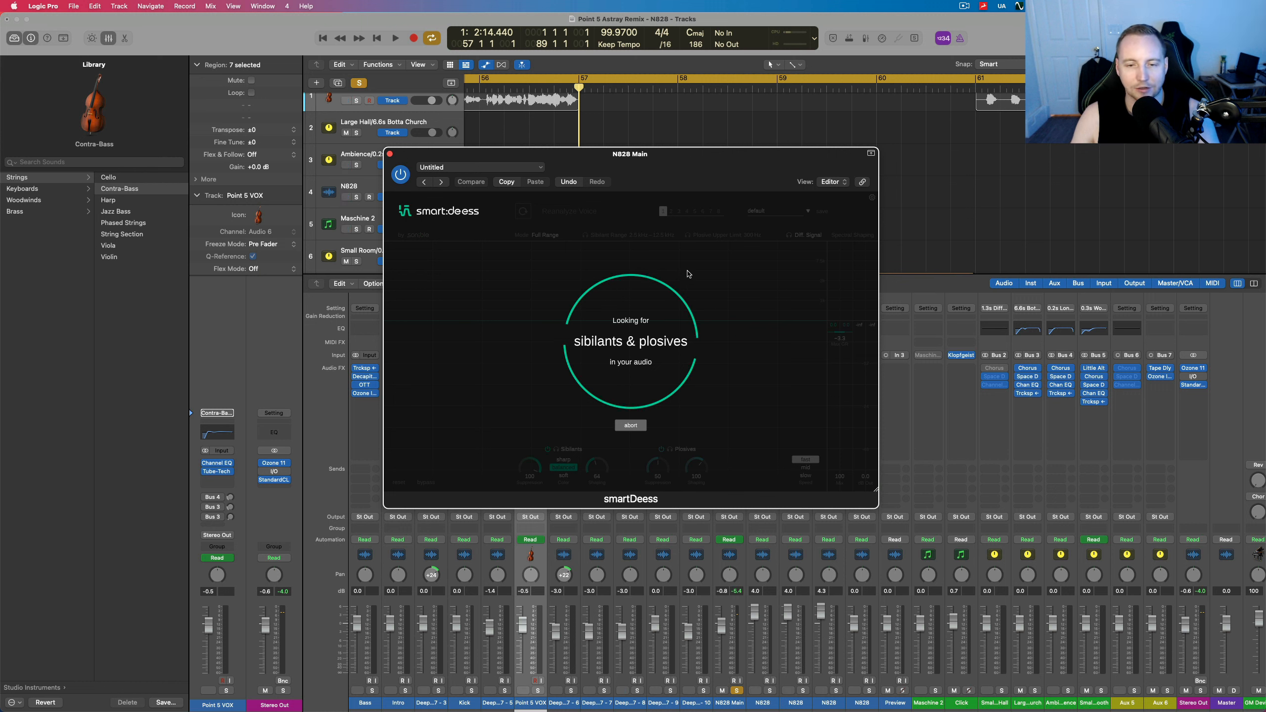
{"action": "key", "text": "space"}
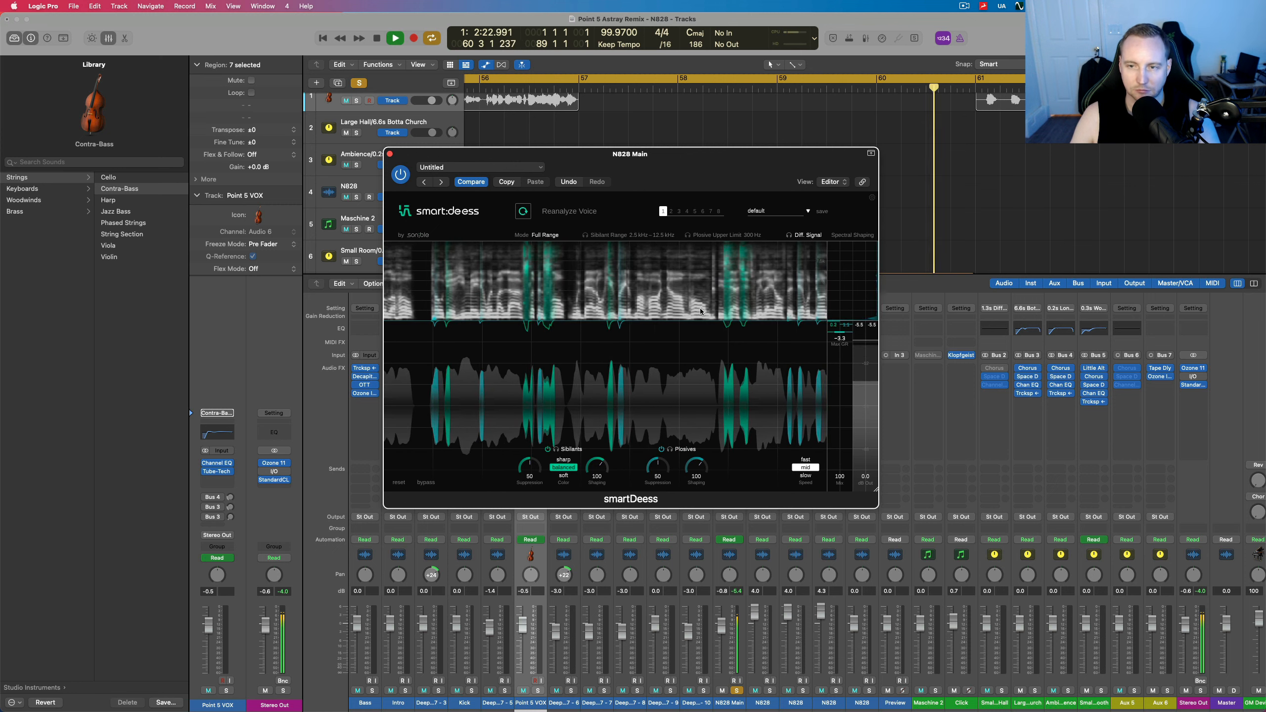
{"action": "key", "text": "space"}
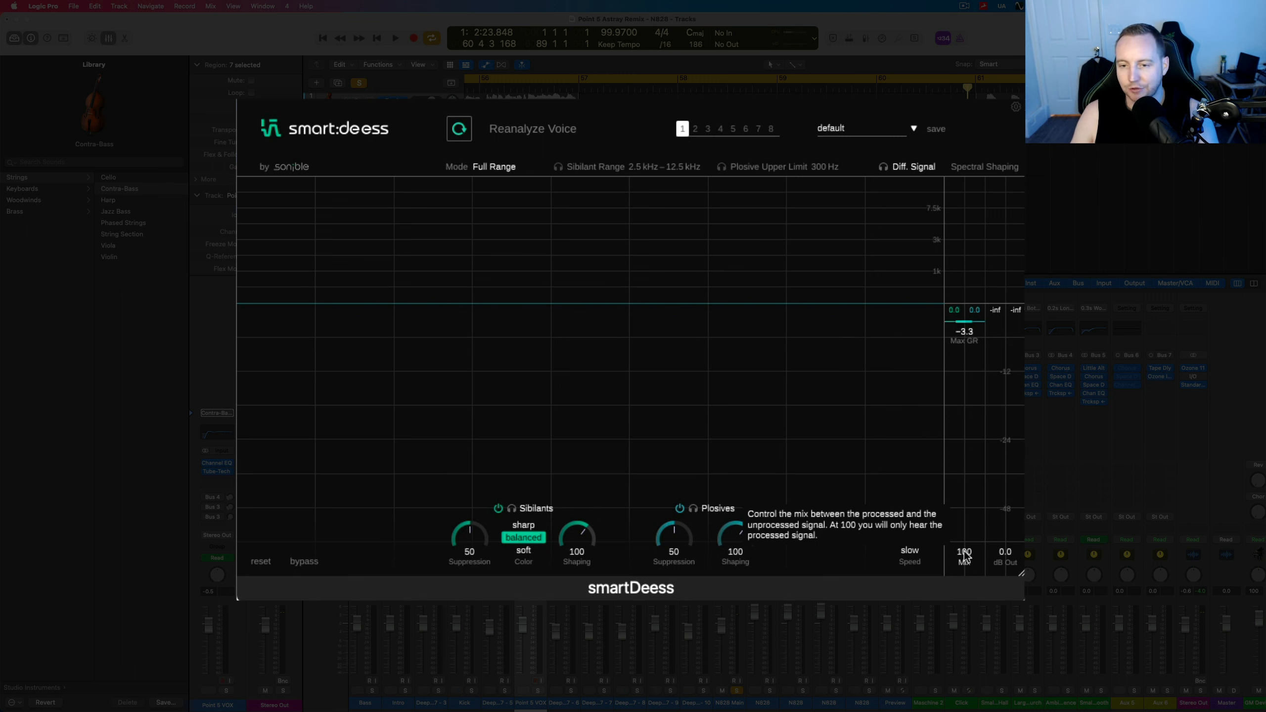
Step: Try the smart:deess mix control and the fast and mid reaction speeds, and set the speed to slow
{"action": "left_click_drag", "start_coordinate": [963, 561], "coordinate": [970, 475]}
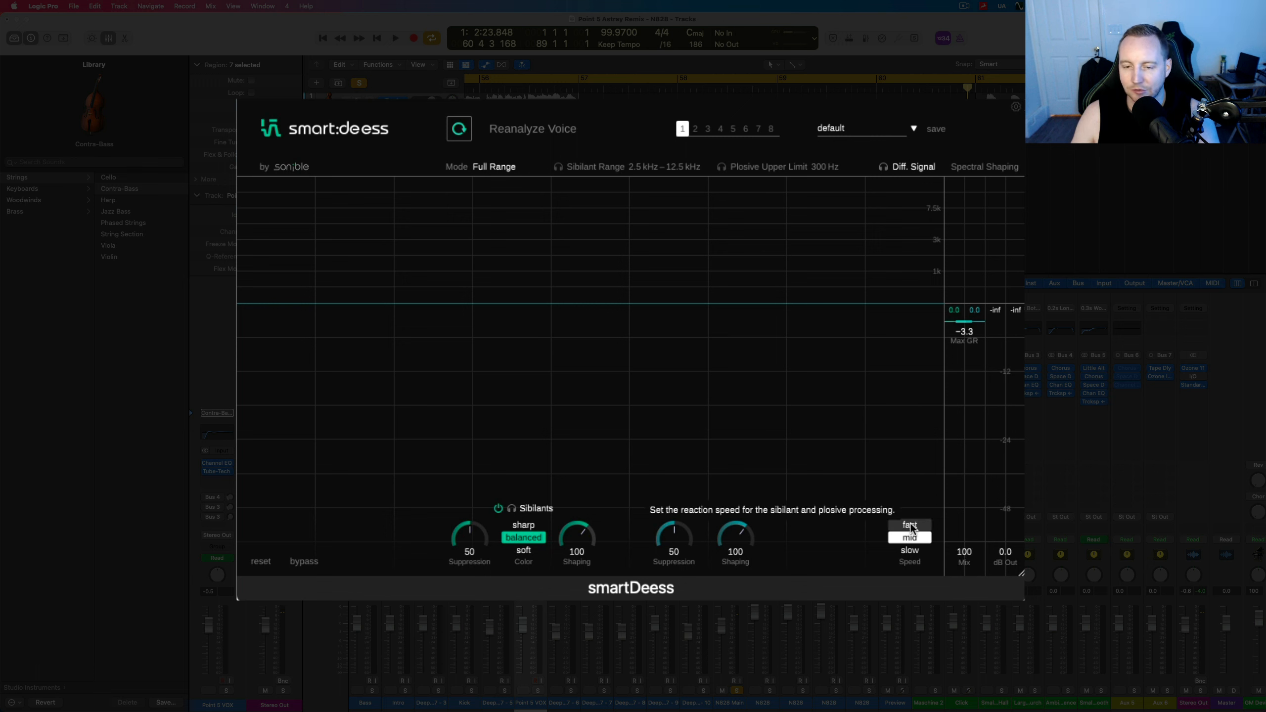
{"action": "left_click", "coordinate": [909, 525]}
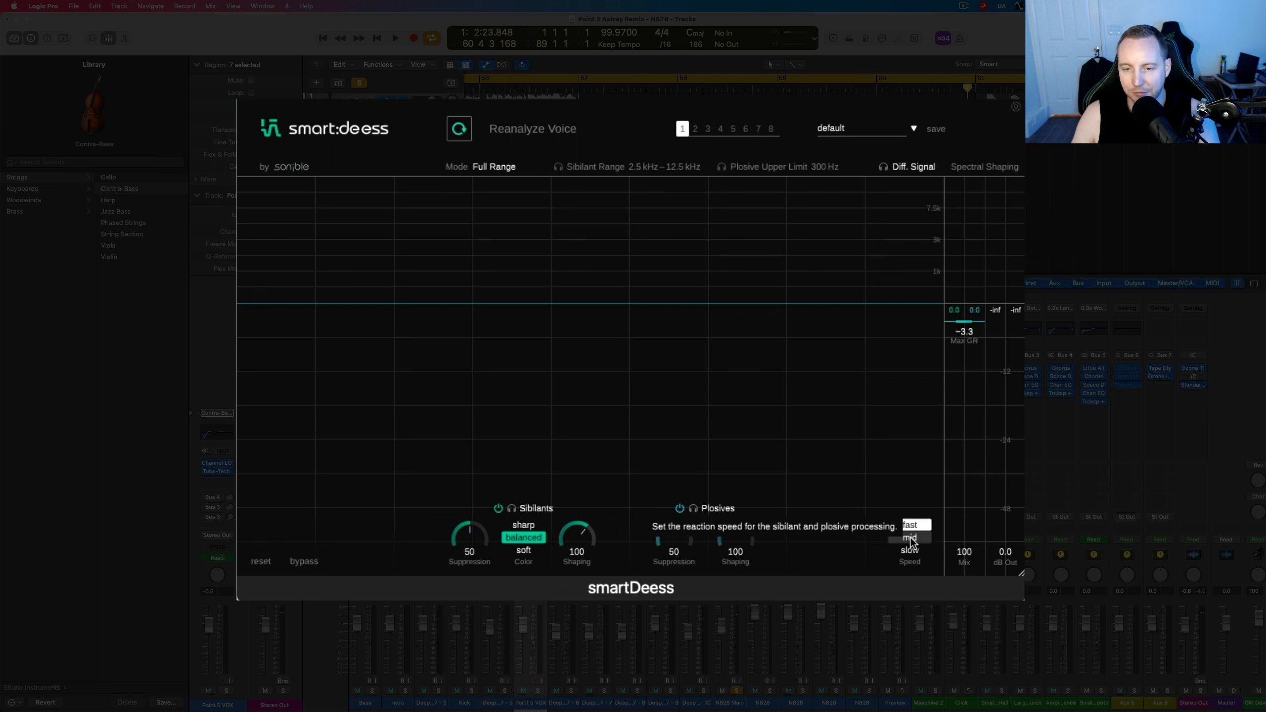
{"action": "left_click", "coordinate": [909, 538]}
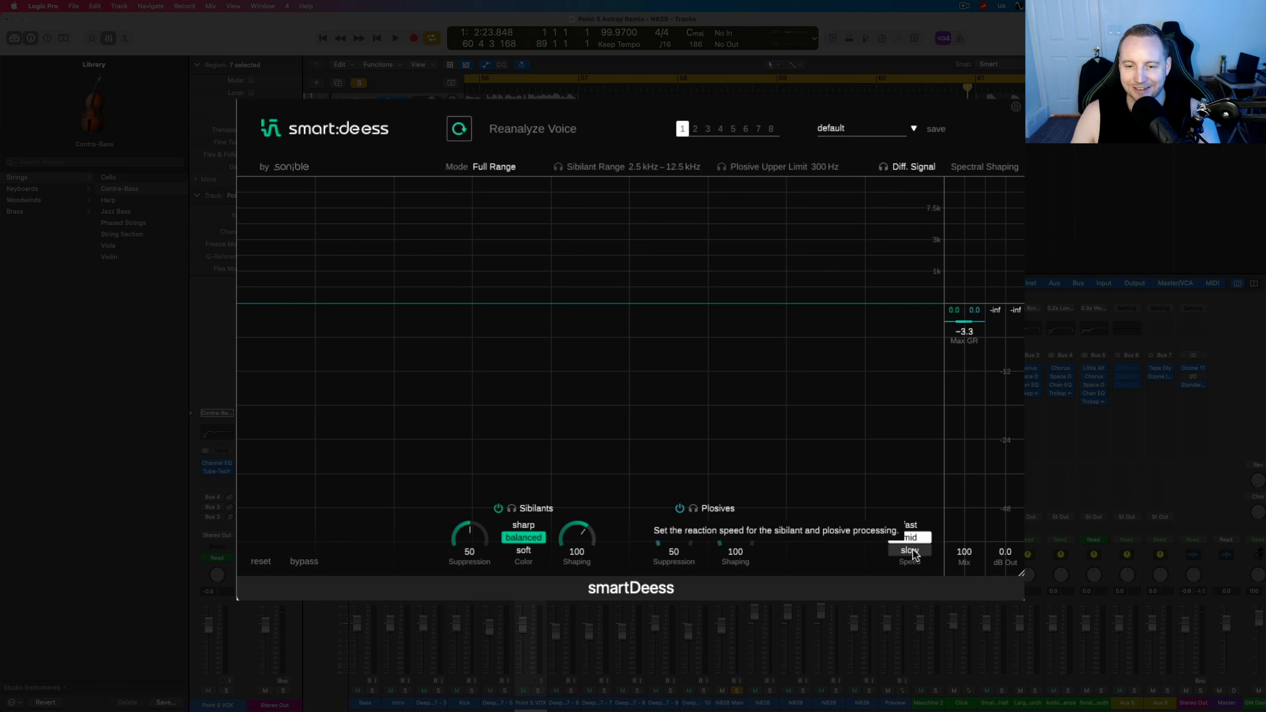
{"action": "left_click", "coordinate": [910, 550]}
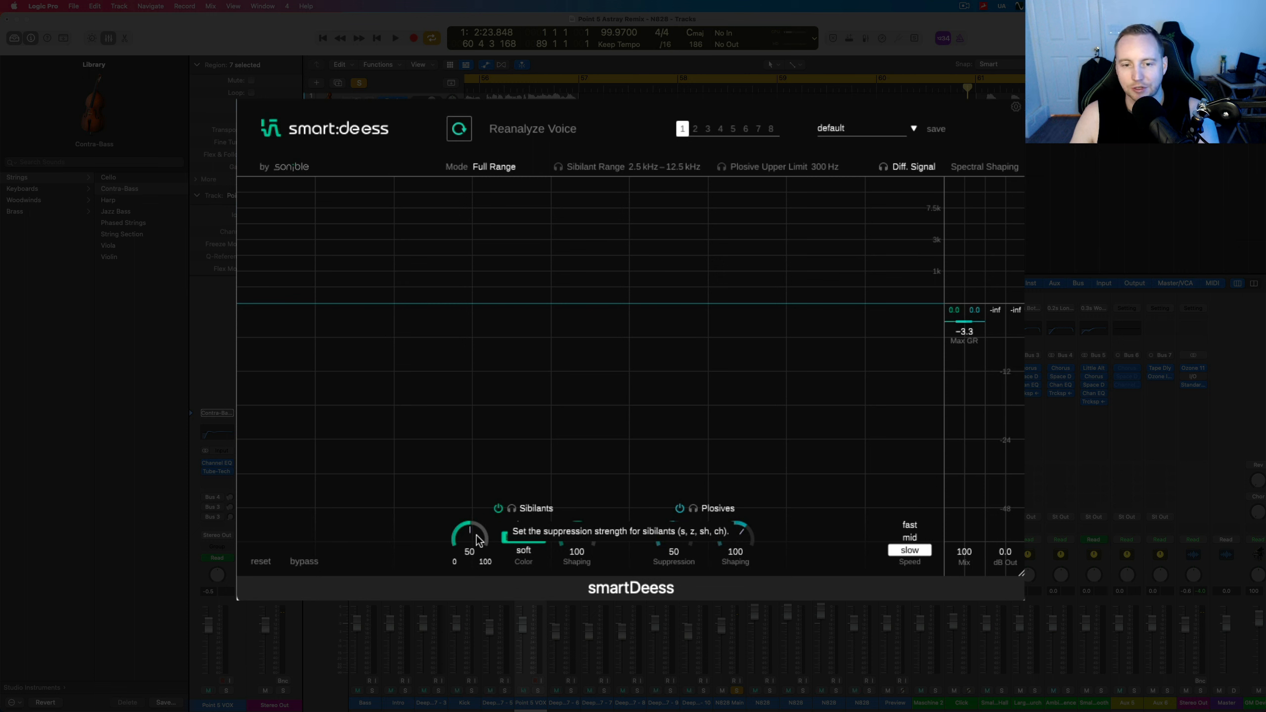
Step: Raise the sibilants suppression to 87 while auditioning the vocal, and stop playback
{"action": "key", "text": "space"}
{"action": "left_click_drag", "start_coordinate": [476, 540], "coordinate": [474, 462]}
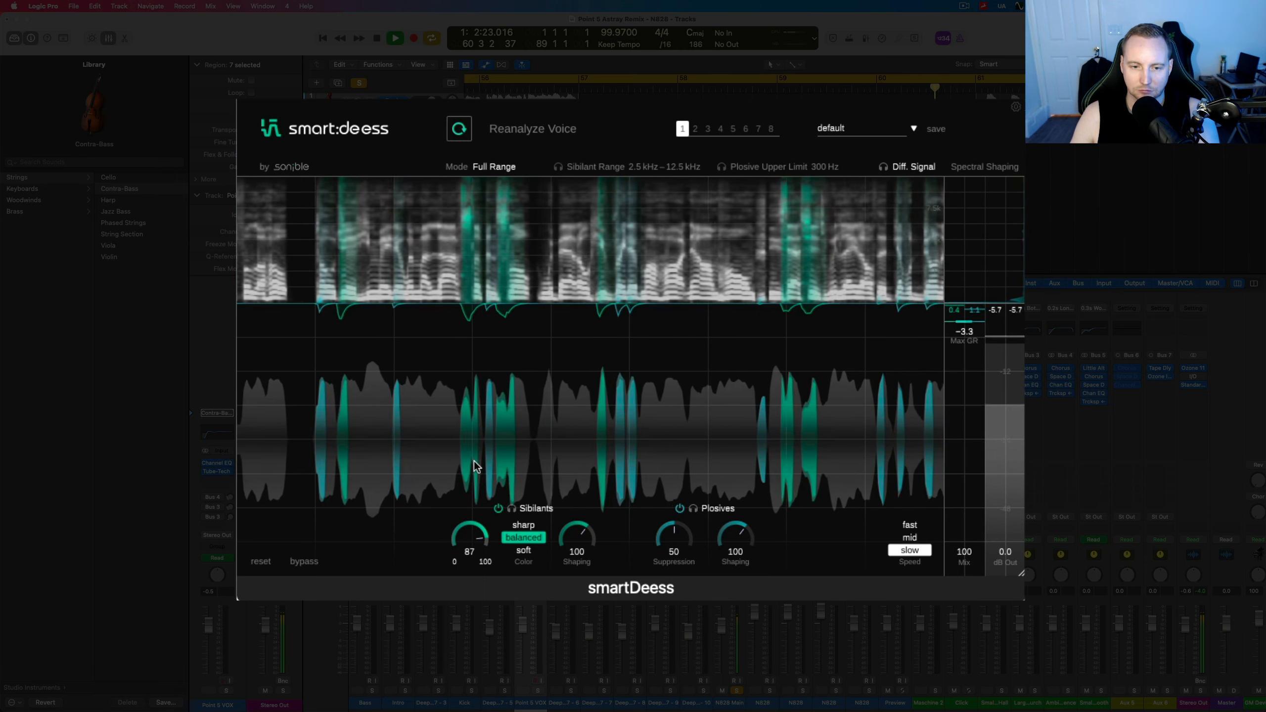
{"action": "key", "text": "space"}
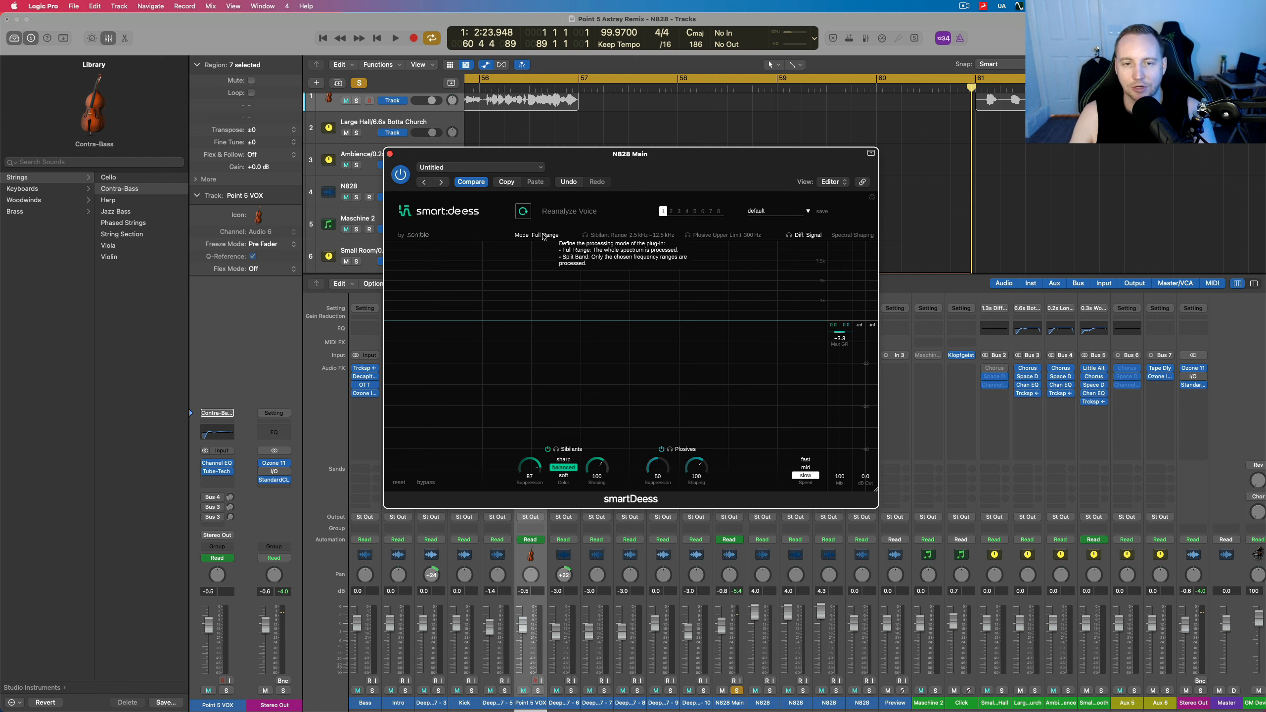
Step: Switch smart:deess to Split Band mode and lower the upper limit of the sibilant range to 8.7 kHz
{"action": "left_click", "coordinate": [544, 235]}
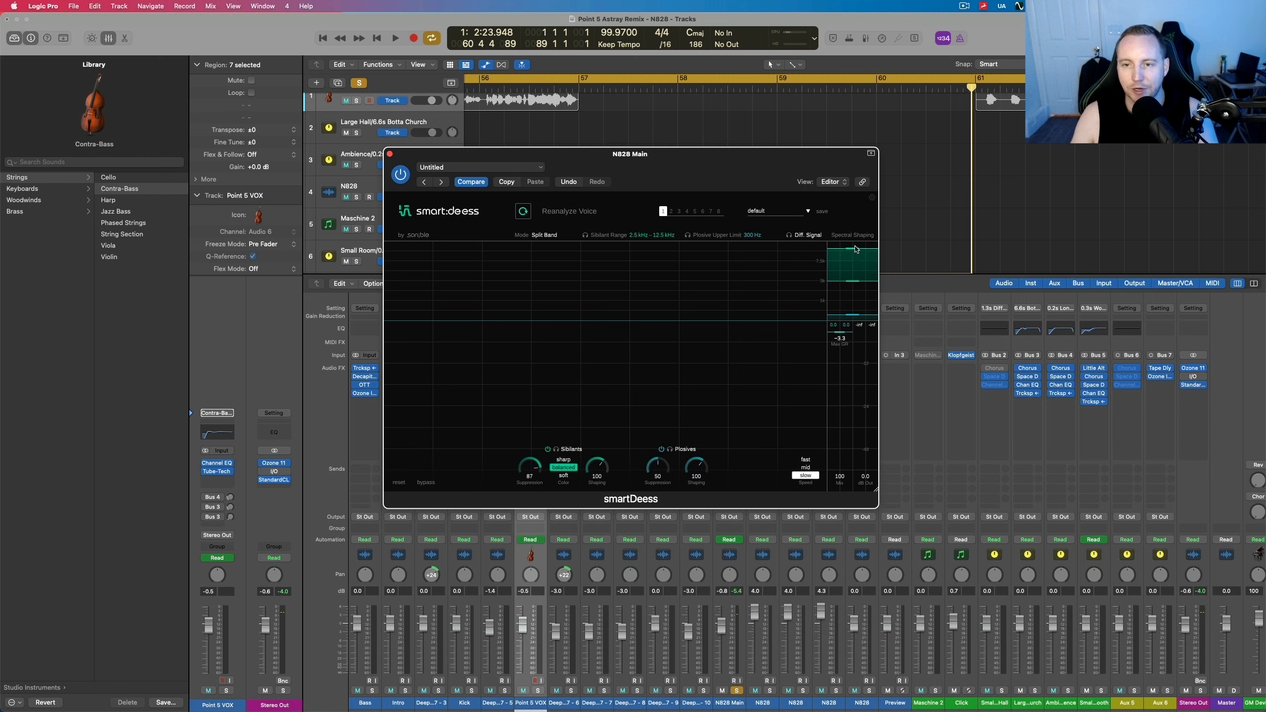
{"action": "mouse_move", "coordinate": [854, 250]}
{"action": "left_mouse_down"}
{"action": "mouse_move", "coordinate": [853, 271]}
{"action": "mouse_move", "coordinate": [855, 242]}
{"action": "mouse_move", "coordinate": [853, 255]}
{"action": "left_mouse_up"}
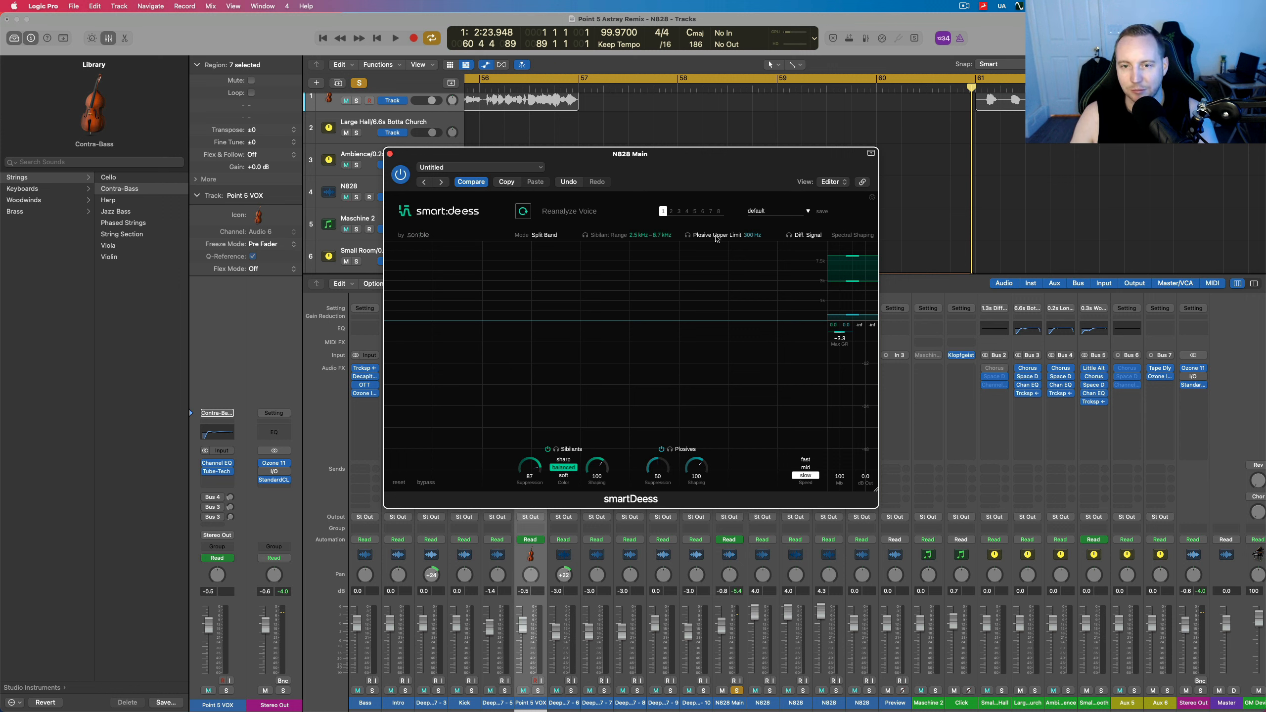
{"action": "left_click", "coordinate": [792, 239]}
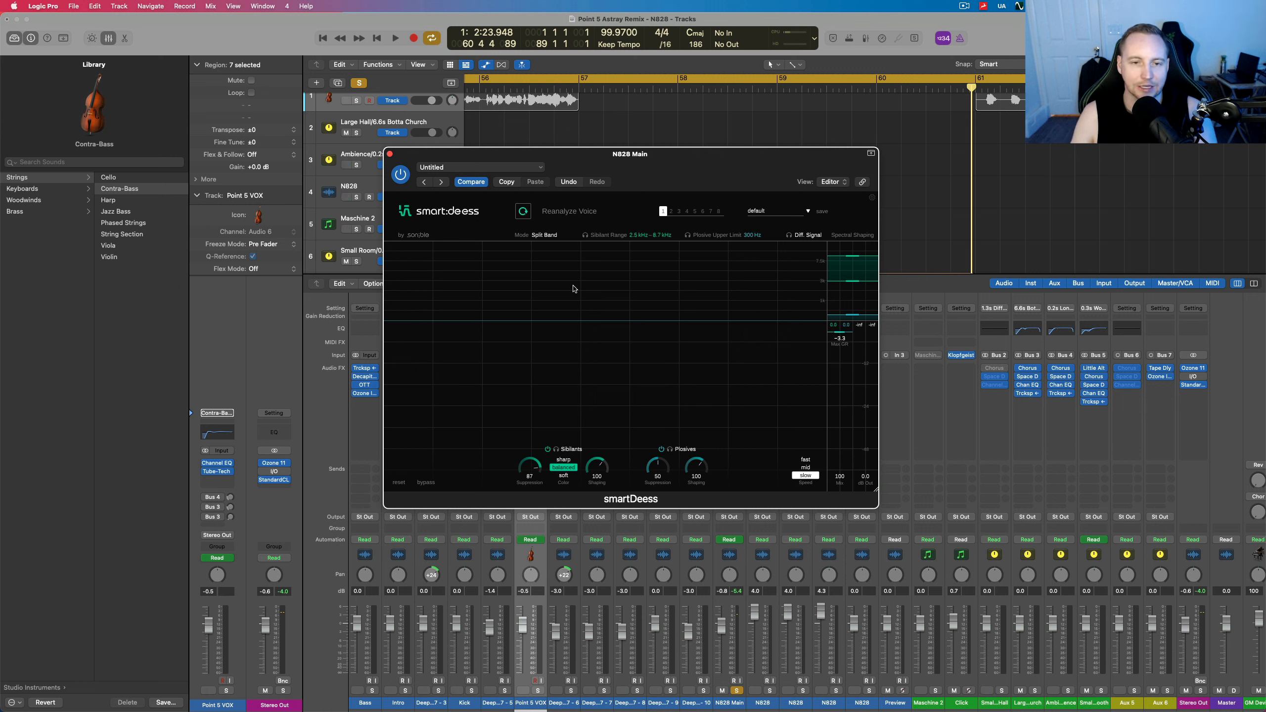
Step: Close the smart:deess window and reopen the plug-in from the N828 Main channel
{"action": "left_click", "coordinate": [390, 154]}
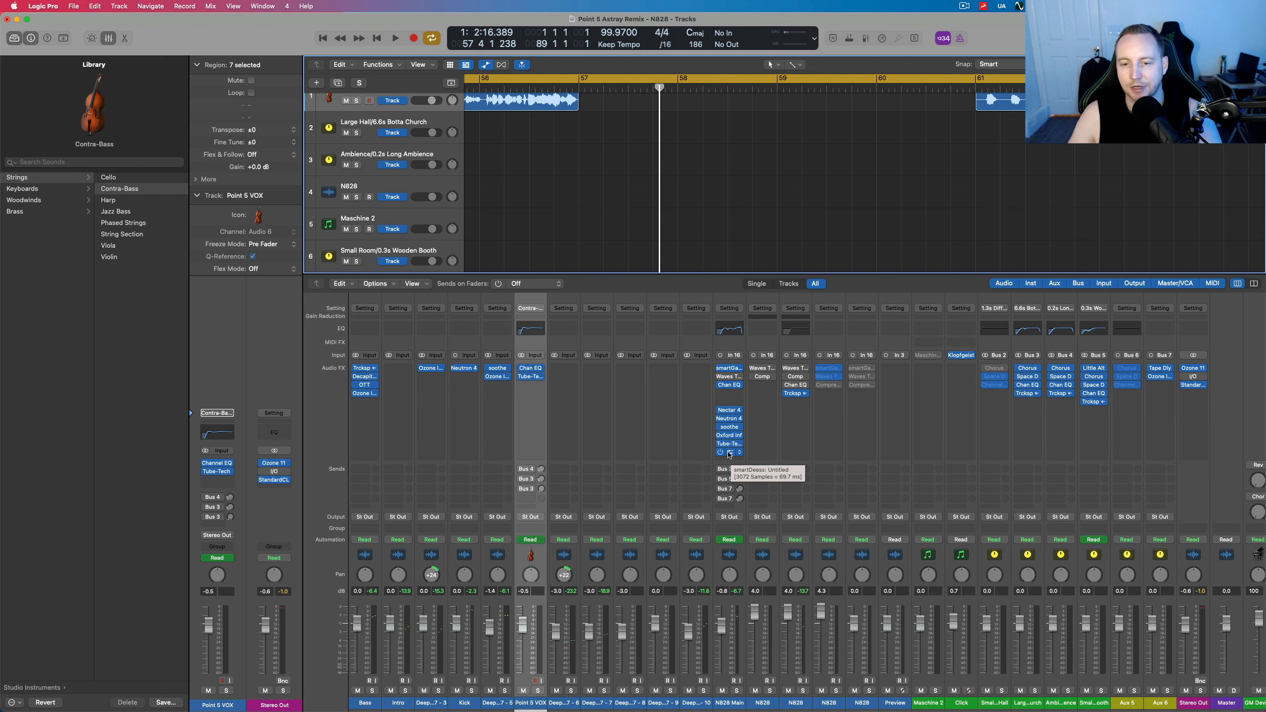
{"action": "left_click", "coordinate": [730, 453]}
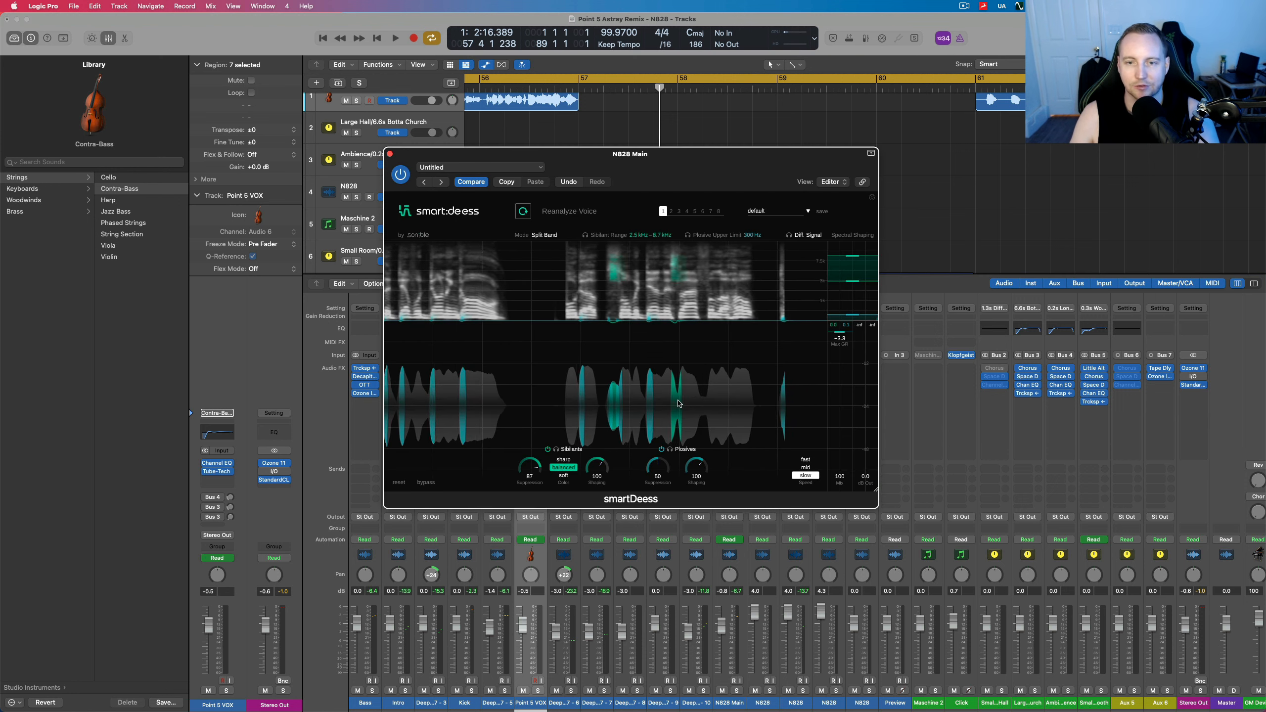